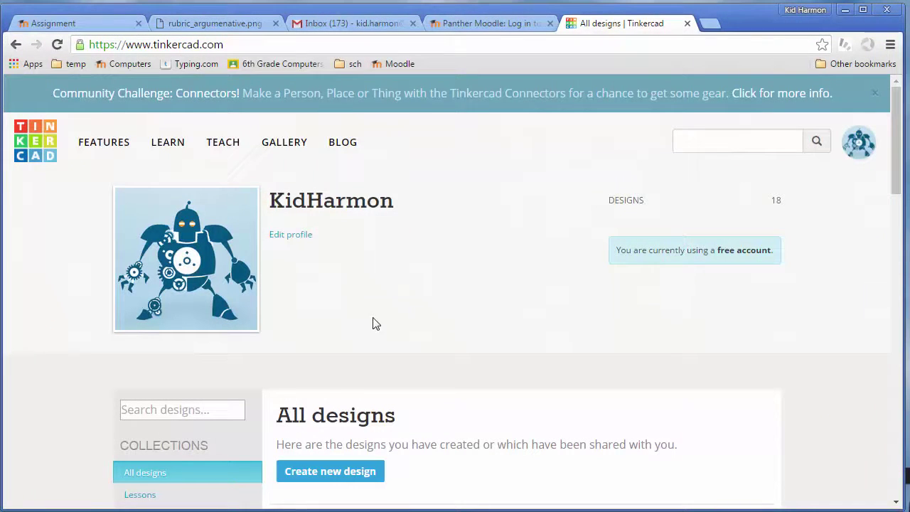
- Create a new design and rename it "rocket mdh"
click(331, 478)
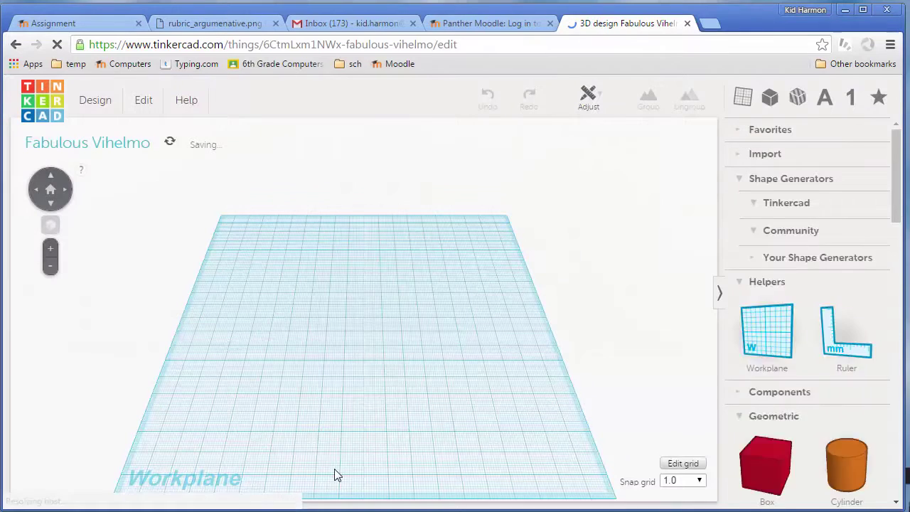
click(99, 103)
click(105, 186)
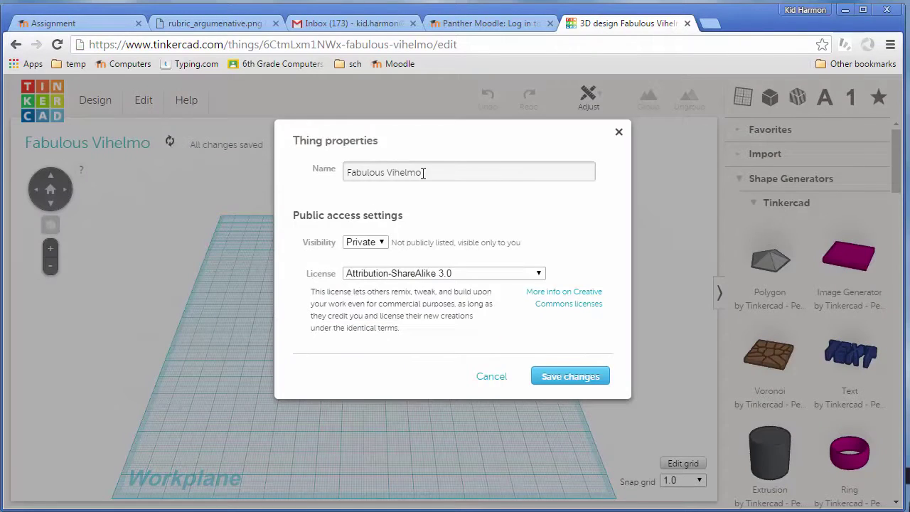
drag(416, 173, 285, 172)
text(rocket mdh)
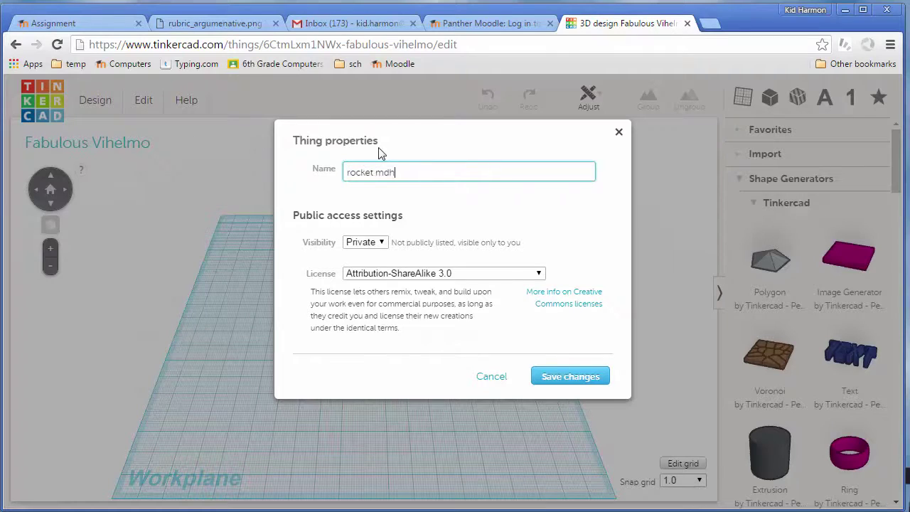
click(583, 381)
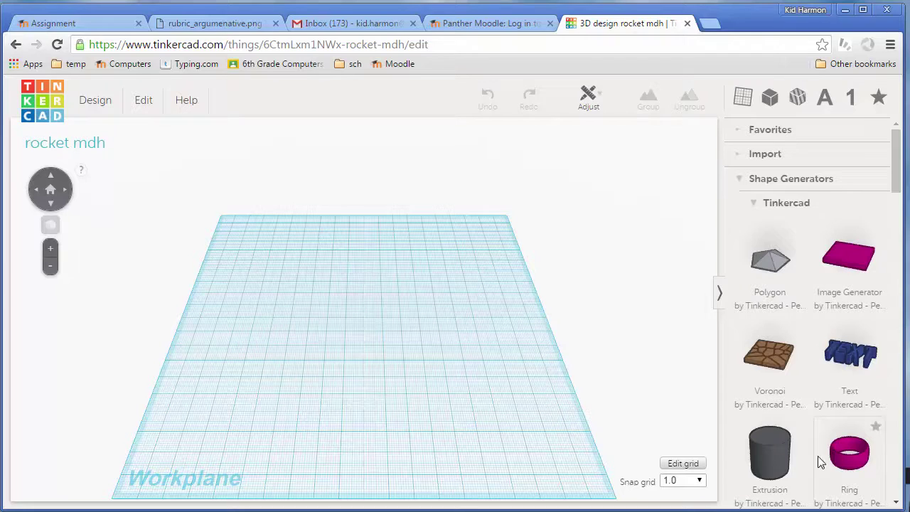
- Place a cylinder near the middle of the workplane and put the ruler at its base
drag(899, 164, 889, 309)
drag(847, 274, 348, 313)
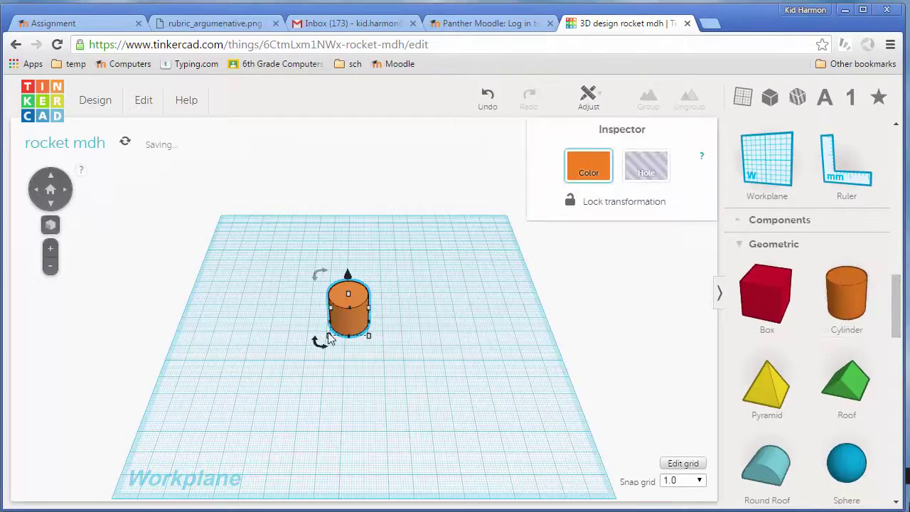
scroll(347, 338, up, 3)
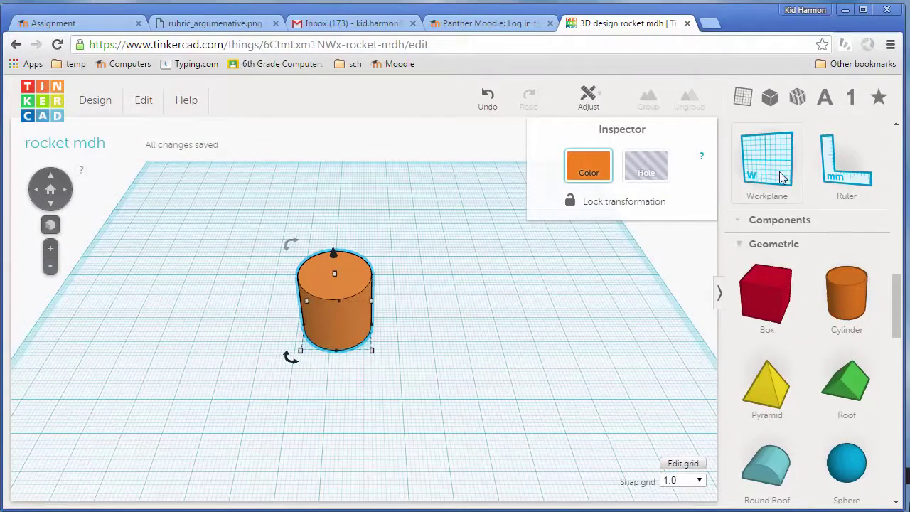
click(836, 170)
click(330, 326)
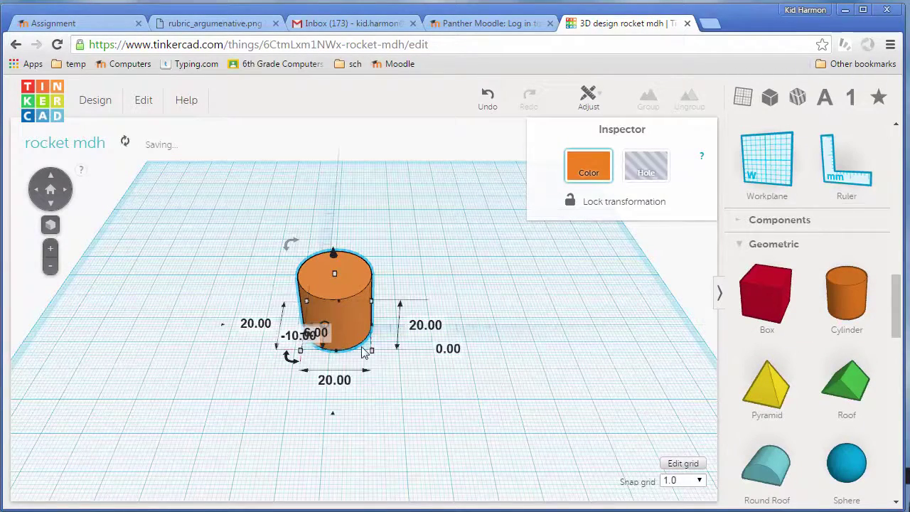
- Set the cylinder's height to 30 mm and both its width and depth to 10 mm
click(426, 325)
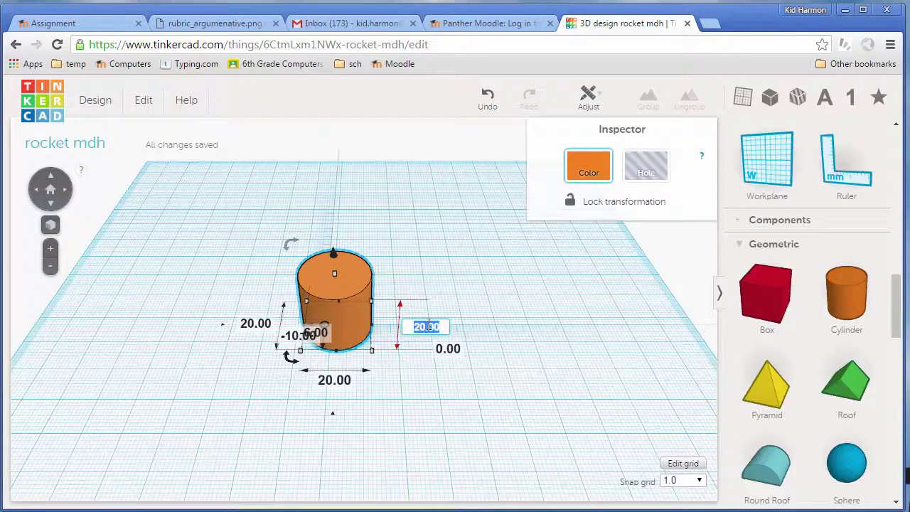
key(Return)
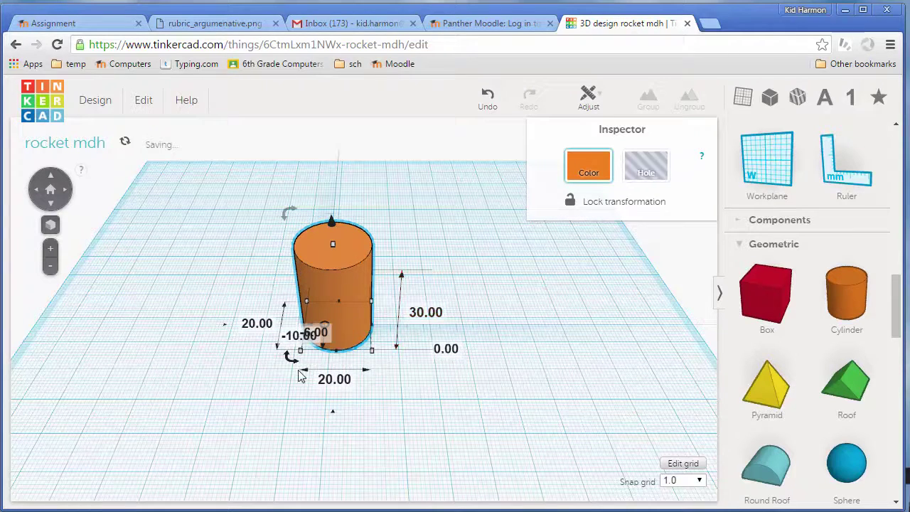
click(335, 382)
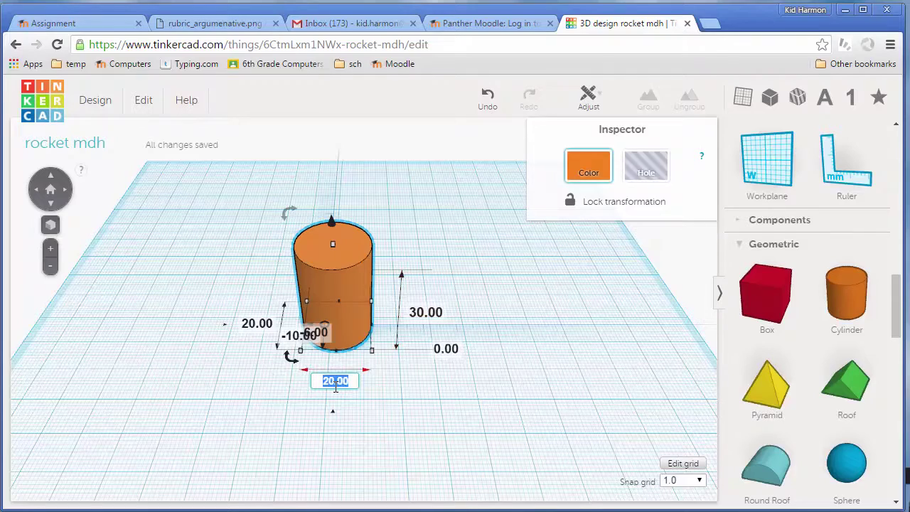
text(10)
key(Return)
click(254, 325)
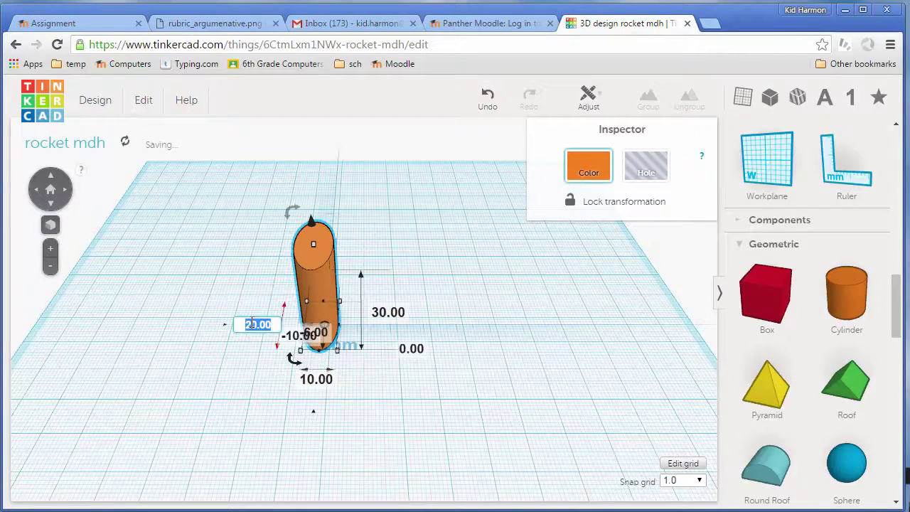
text(10)
key(Return)
- Nudge the cylinder slightly along the workplane
right_drag(218, 392, 394, 290)
scroll(394, 285, up, 5)
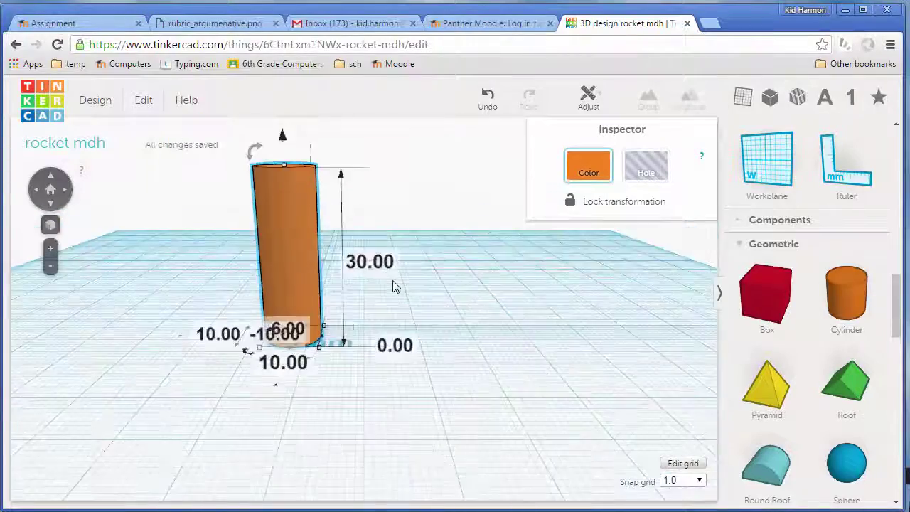
scroll(394, 285, down, 6)
right_drag(260, 260, 318, 274)
key(Right)
key(Right)
key(Left)
key(Left)
key(Right)
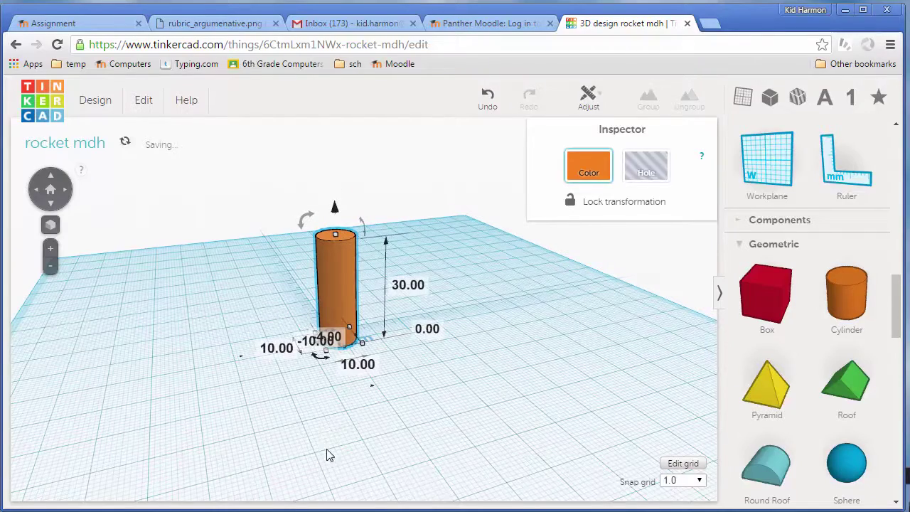
- Deselect the cylinder and remove the ruler from the workplane
click(329, 412)
scroll(327, 398, up, 5)
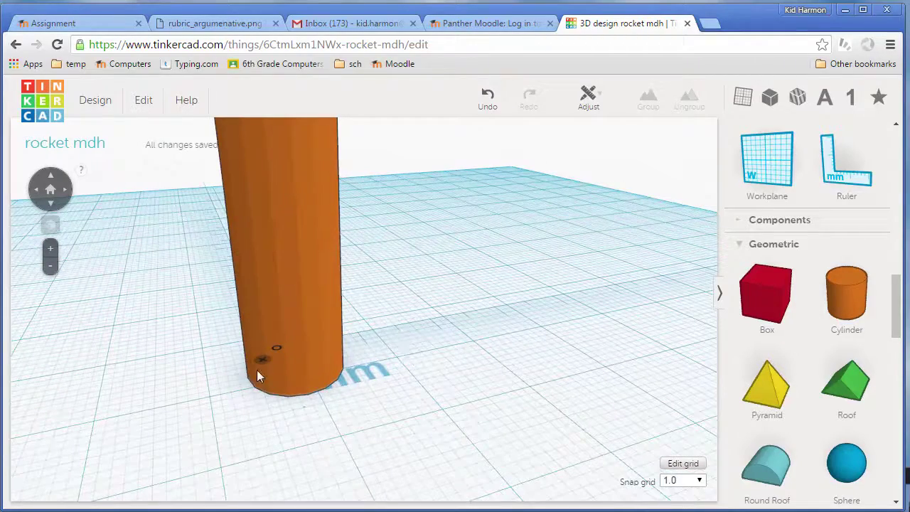
click(262, 361)
scroll(448, 366, down, 5)
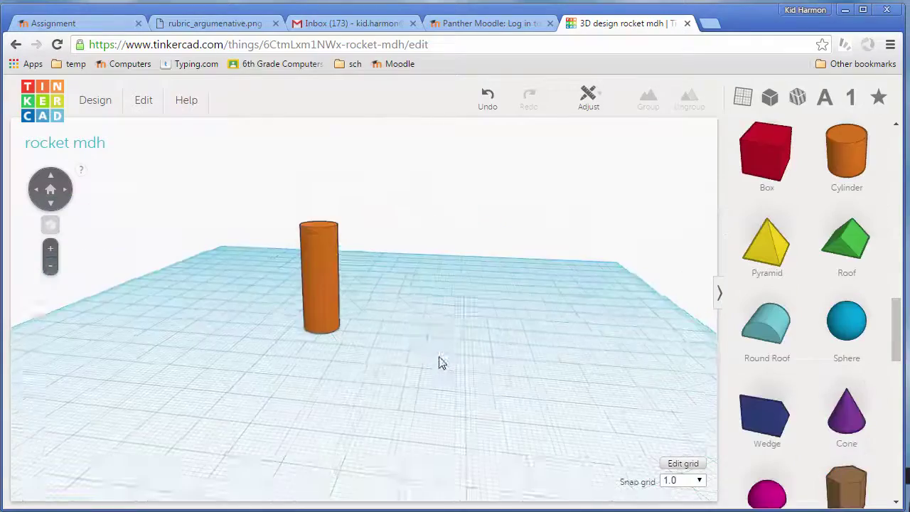
scroll(434, 348, down, 5)
scroll(427, 349, up, 4)
right_drag(409, 352, 499, 376)
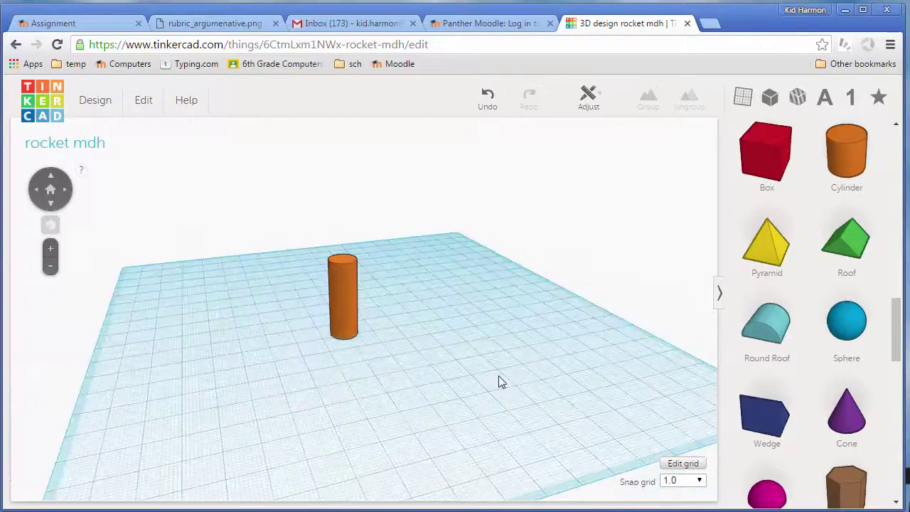
drag(897, 329, 897, 348)
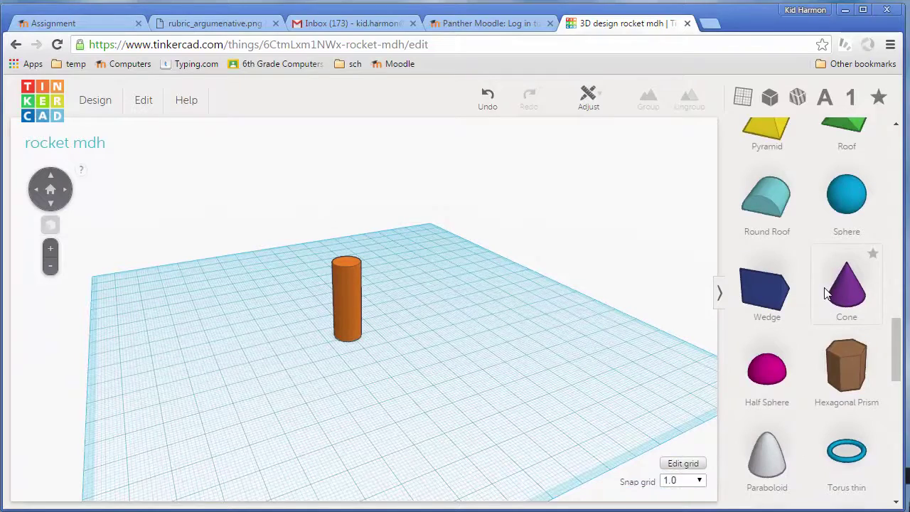
drag(843, 295, 452, 362)
key(Delete)
- Set the workplane on the cylinder's top face and place a cone on it
right_drag(401, 240, 321, 285)
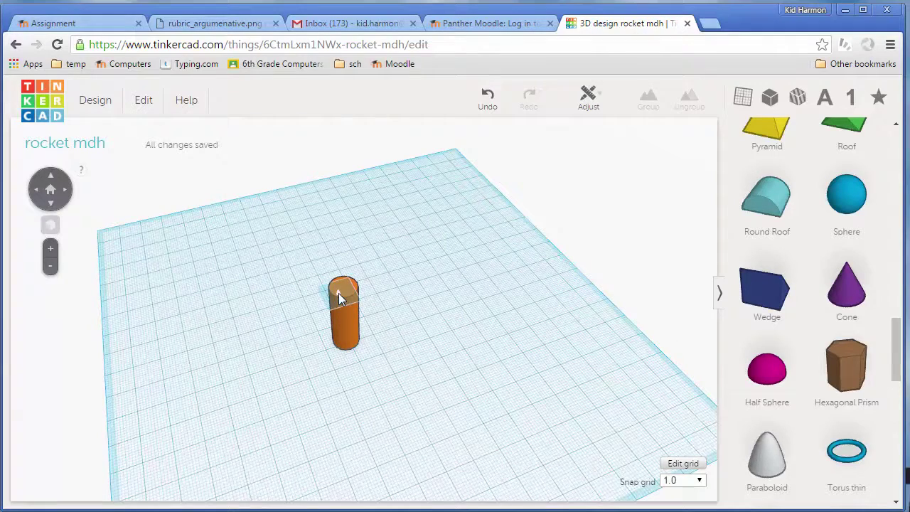
click(344, 293)
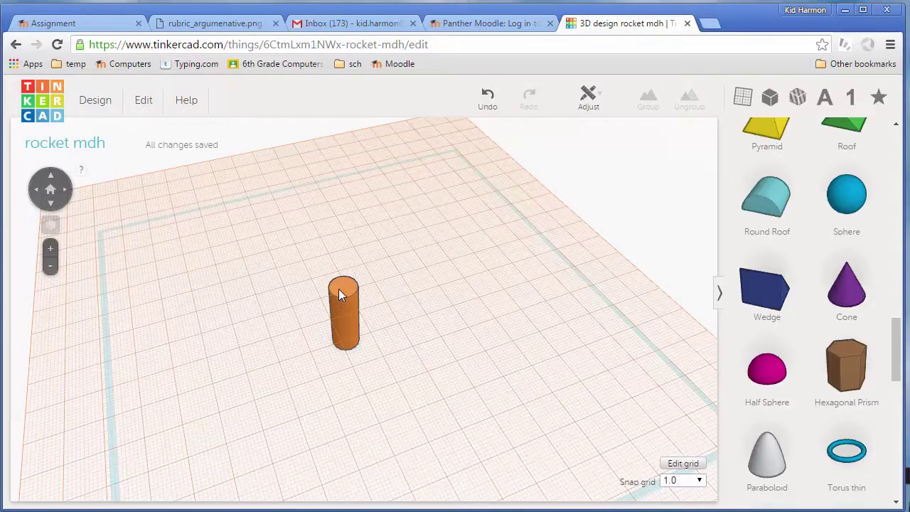
click(285, 343)
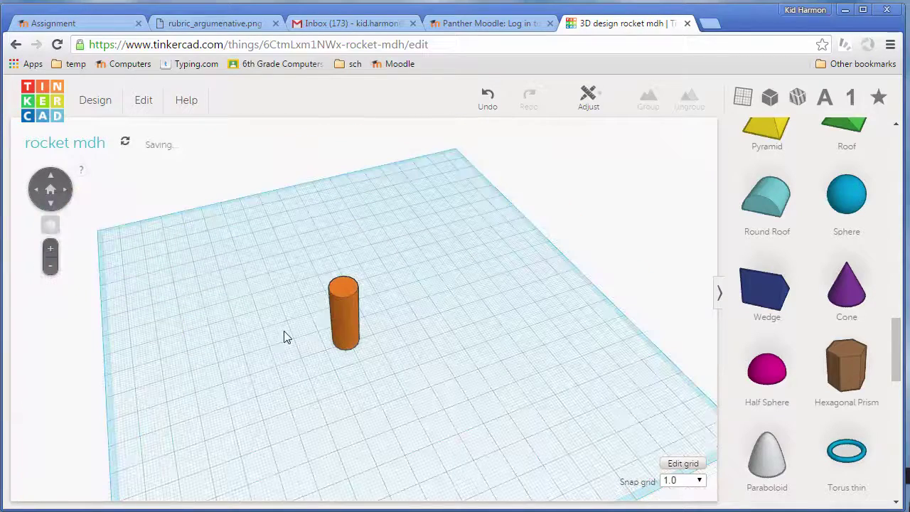
click(343, 289)
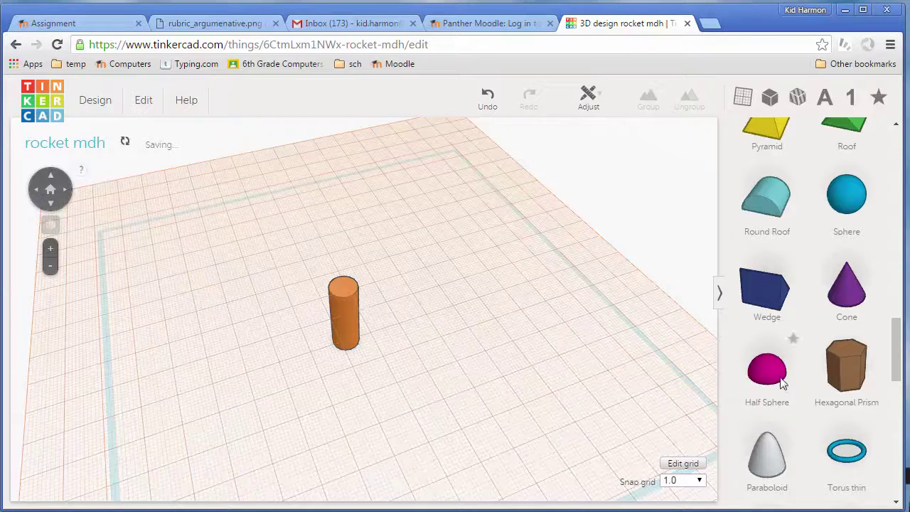
drag(845, 288, 342, 289)
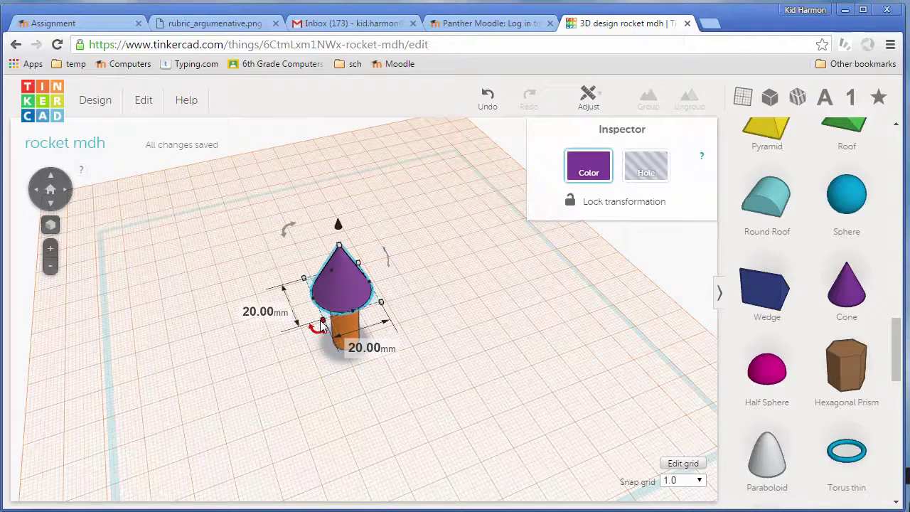
- Shrink the cone's base to the cylinder's diameter and nudge the cone until it sits centred on the cylinder
drag(321, 326, 341, 291)
key(Left)
key(Left)
key(Left)
key(Down)
key(Down)
key(Down)
key(Left)
key(Down)
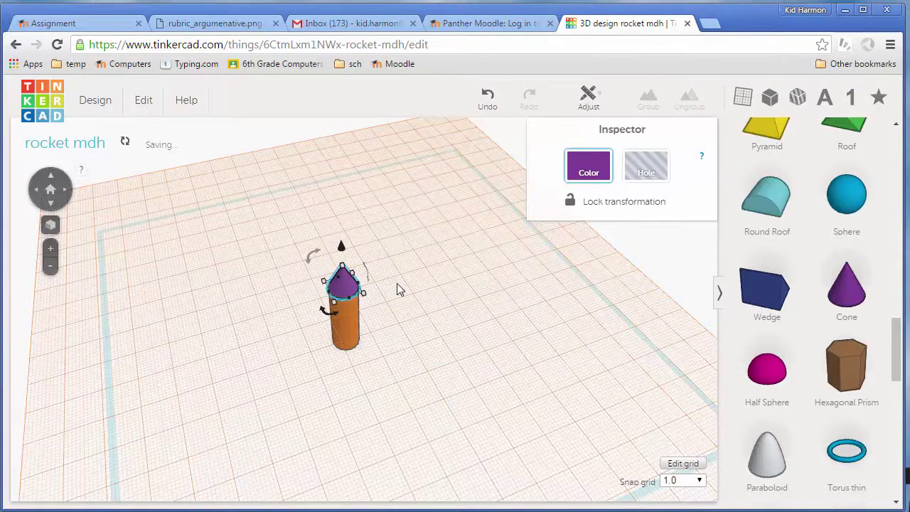
- Check the cone's fit on the cylinder and return the workplane to the base grid
scroll(323, 290, up, 5)
scroll(320, 210, down, 2)
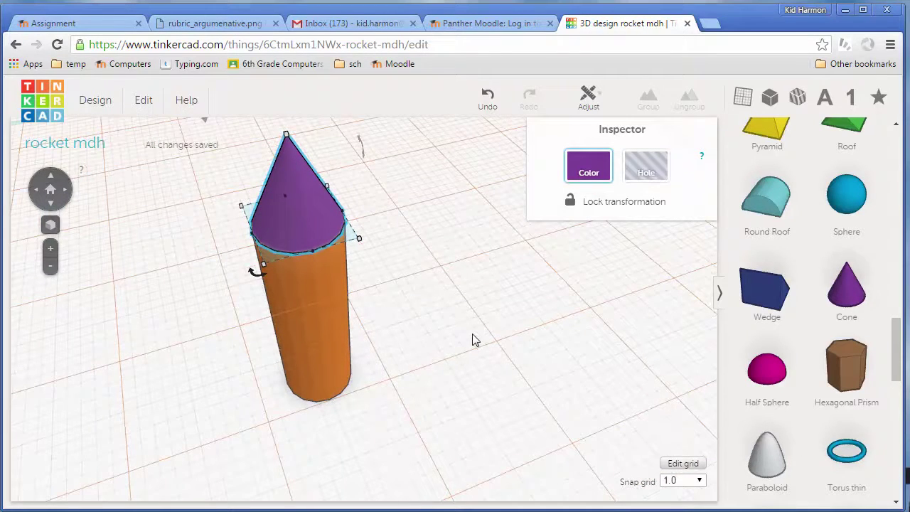
scroll(471, 340, down, 3)
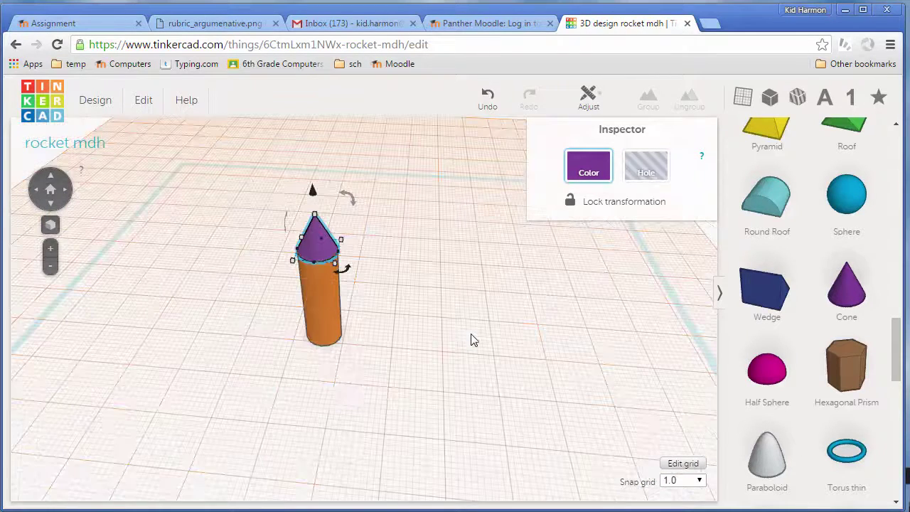
click(400, 380)
right_drag(400, 382, 449, 335)
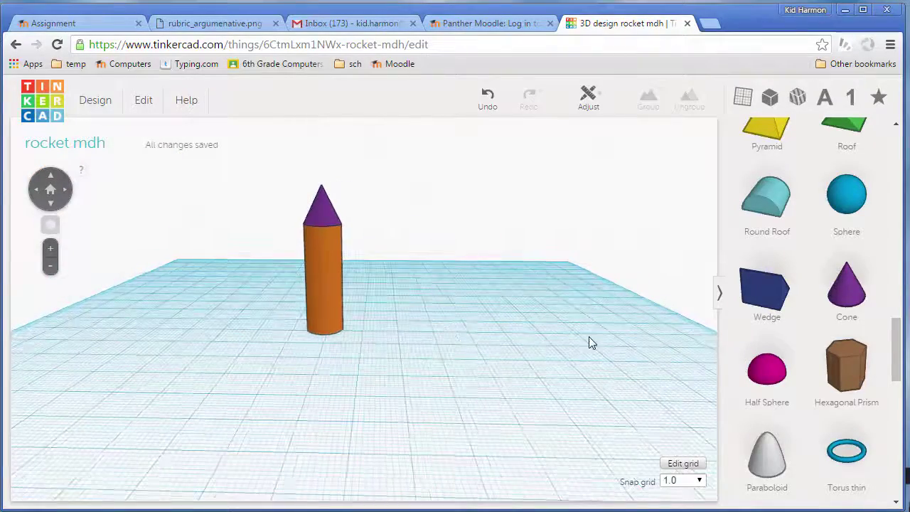
- Place a red box on the base workplane beside the rocket body
drag(767, 454, 390, 326)
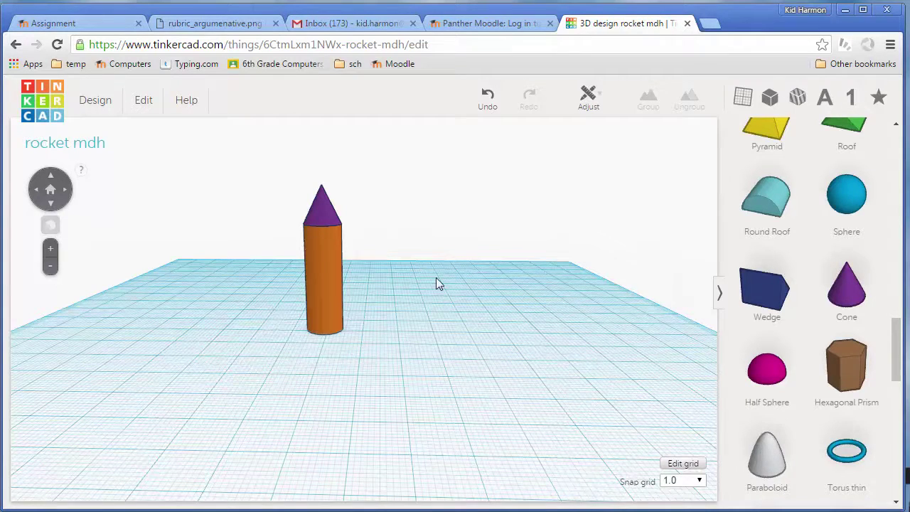
scroll(796, 266, down, 1)
scroll(741, 242, up, 3)
drag(669, 222, 419, 336)
right_drag(503, 371, 365, 306)
- Set the workplane on a vertical side of the red box and place a paraboloid on that face
key(w)
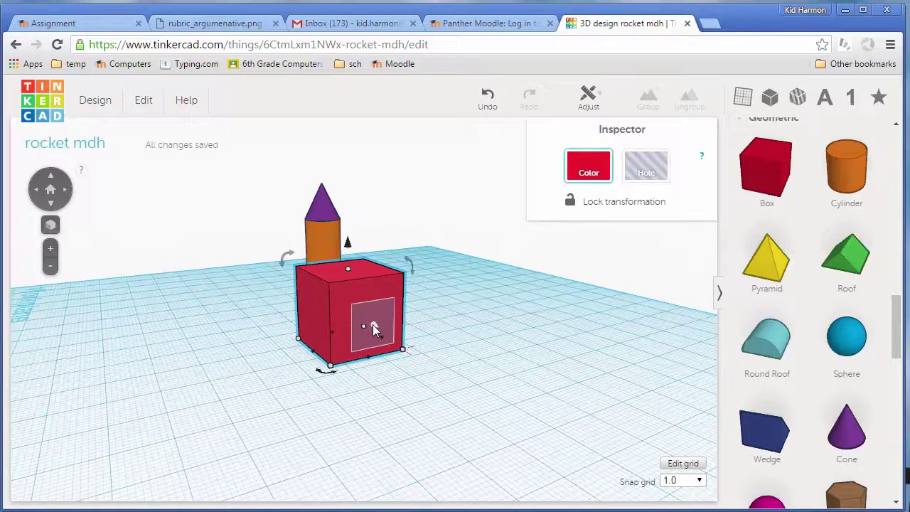
click(375, 327)
right_drag(319, 368, 332, 259)
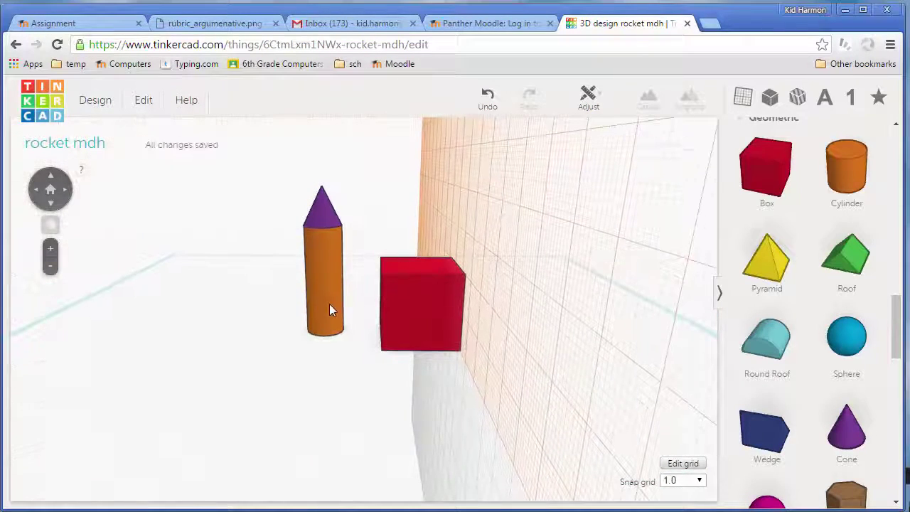
right_drag(344, 324, 330, 372)
scroll(804, 419, down, 2)
drag(767, 470, 394, 321)
right_drag(526, 336, 443, 365)
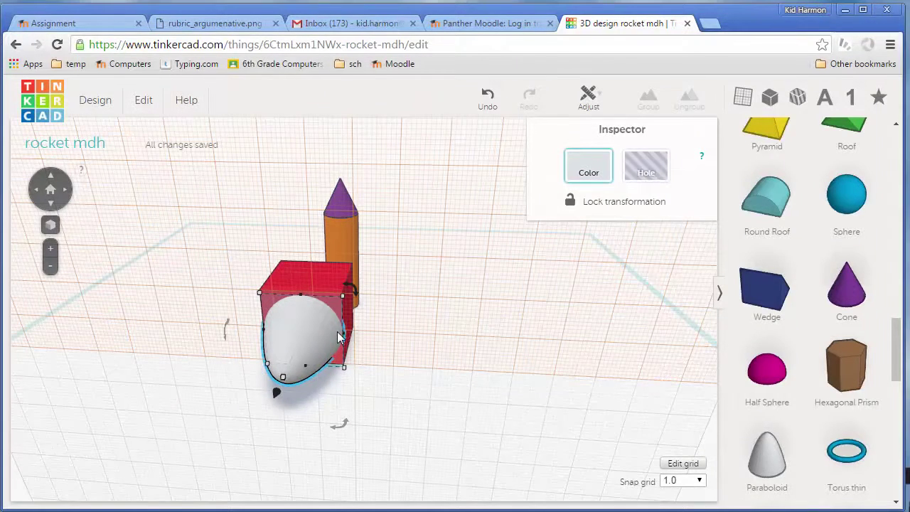
- Shrink the paraboloid's width and height where it meets the box's side face
mouse_move(345, 334)
drag(346, 340, 288, 339)
right_drag(210, 372, 447, 288)
scroll(459, 291, up, 5)
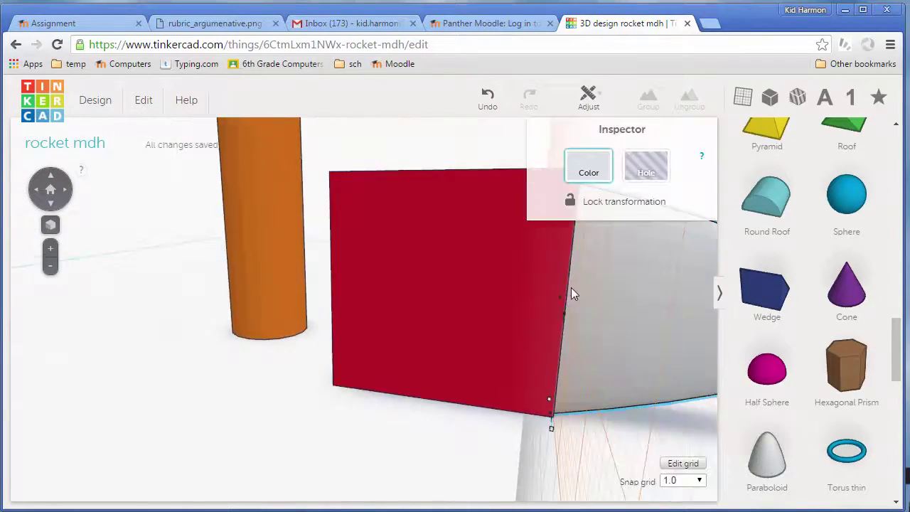
scroll(569, 291, down, 4)
right_drag(555, 295, 362, 270)
mouse_move(359, 276)
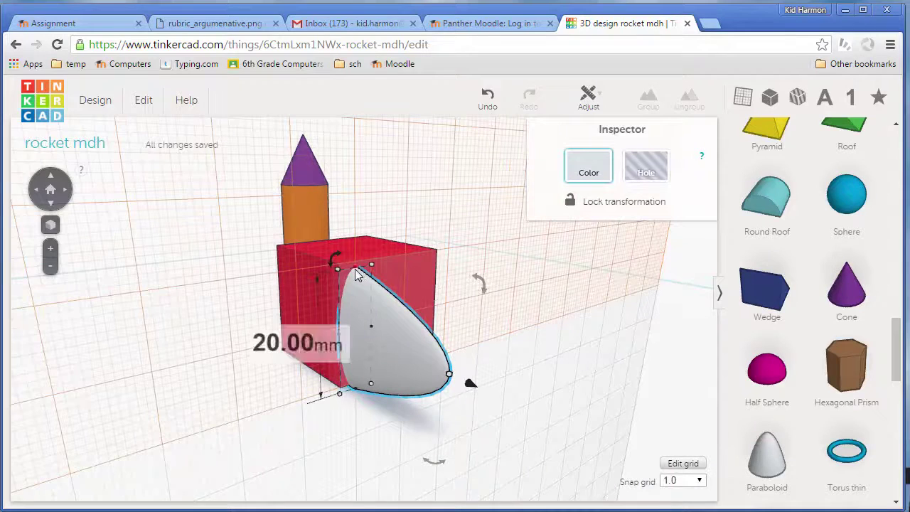
scroll(365, 307, up, 5)
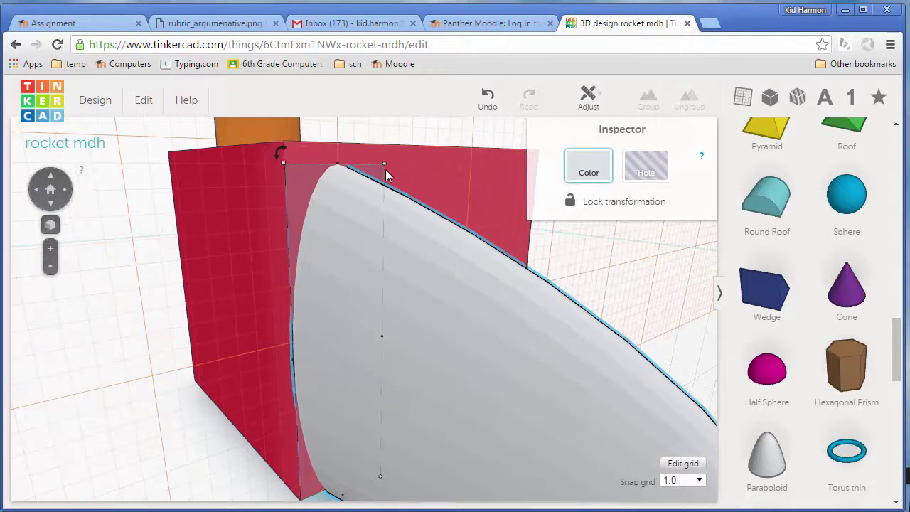
drag(340, 170, 355, 320)
scroll(355, 320, down, 5)
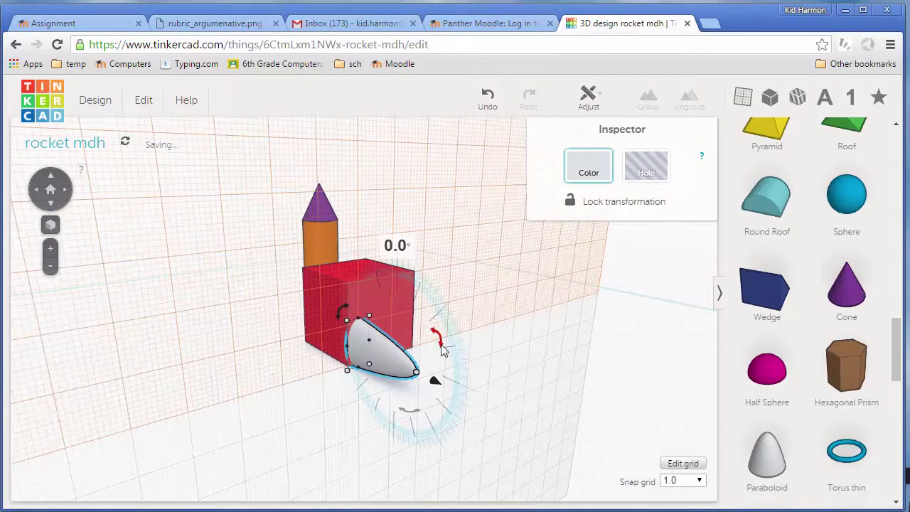
- Shorten the paraboloid's outward length and reduce its base further into a small nose shape on the box
drag(419, 380, 366, 370)
scroll(356, 363, up, 5)
drag(297, 425, 338, 425)
right_drag(340, 420, 463, 384)
scroll(462, 378, down, 3)
right_drag(620, 321, 530, 336)
drag(455, 305, 448, 343)
- Delete the red helper box and return the workplane to the base grid
click(372, 334)
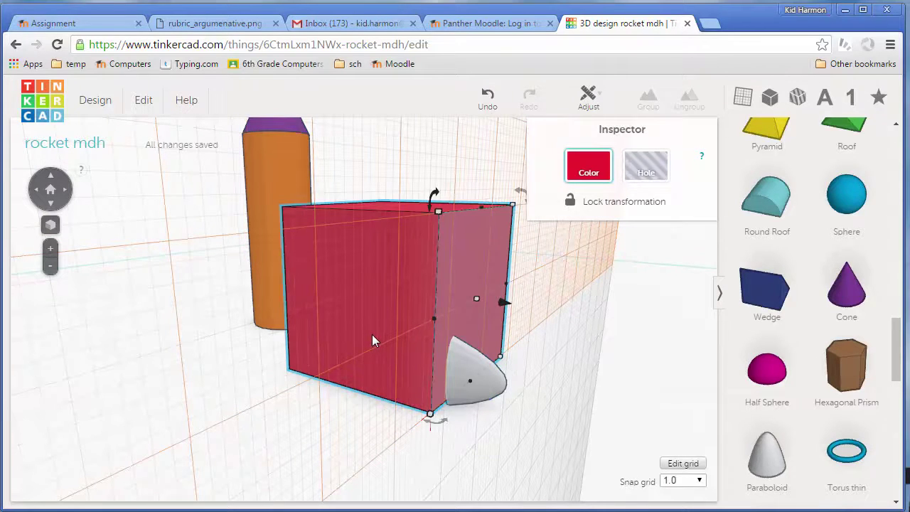
key(Delete)
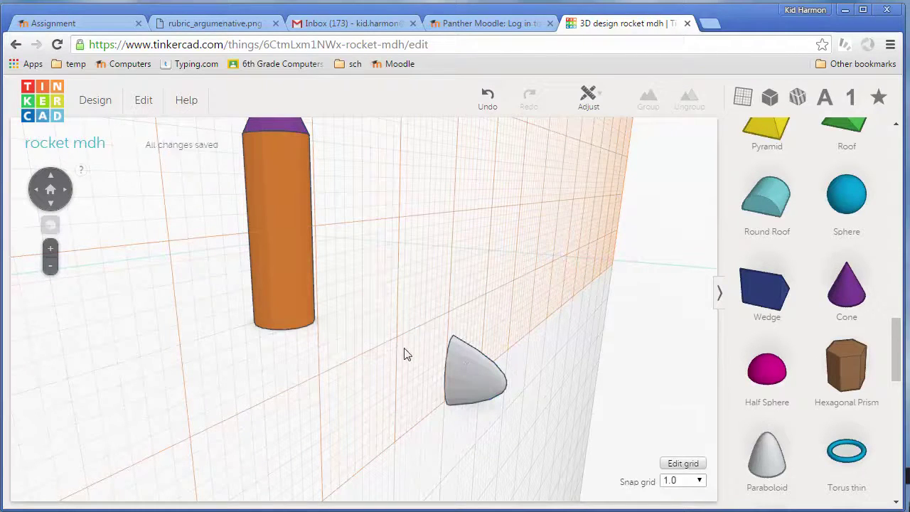
right_drag(400, 352, 572, 349)
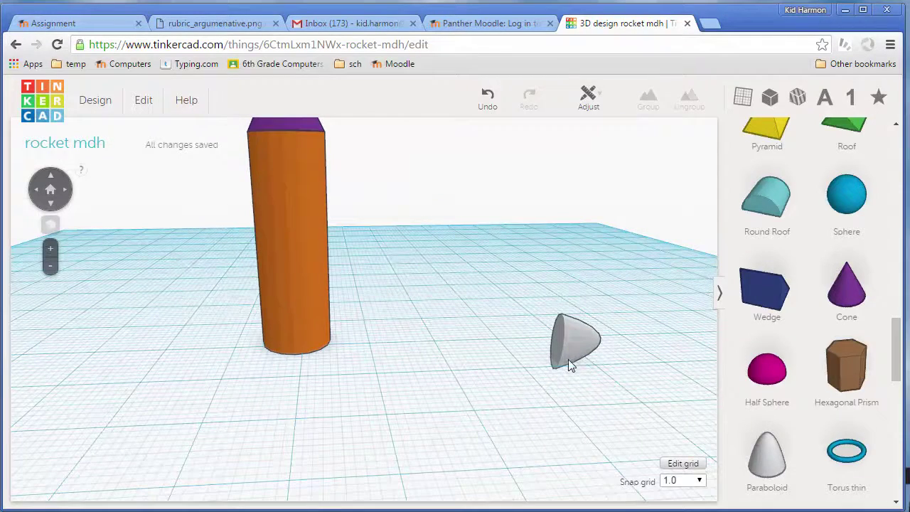
- Move the sideways paraboloid across the workplane until its flat base meets the lower end of the rocket body
click(580, 353)
key(Left)
key(Left)
key(Left)
key(Left)
key(Left)
key(Left)
key(Left)
key(Left)
key(Left)
key(Left)
key(Left)
key(Left)
key(Left)
key(Left)
key(Left)
key(Left)
key(Left)
key(Left)
key(Left)
key(Left)
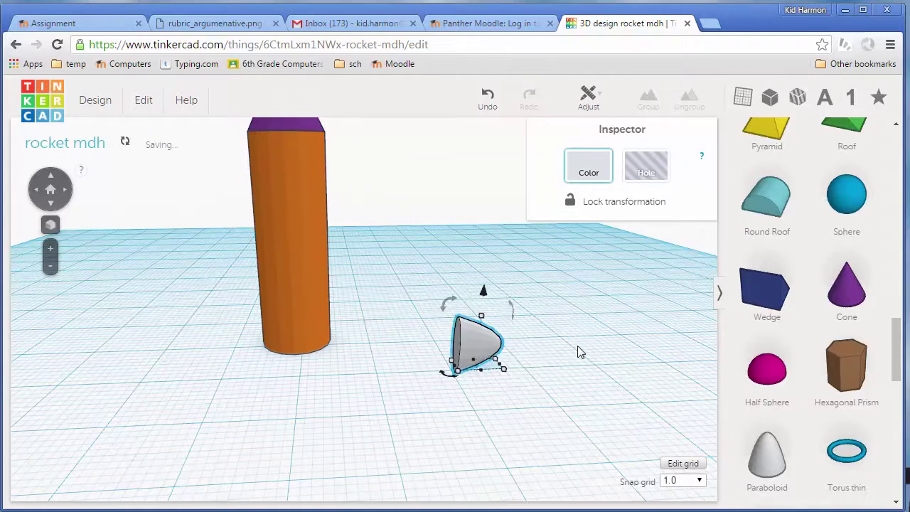
key(Up)
key(Up)
key(Up)
key(Up)
key(Left)
key(Left)
key(Left)
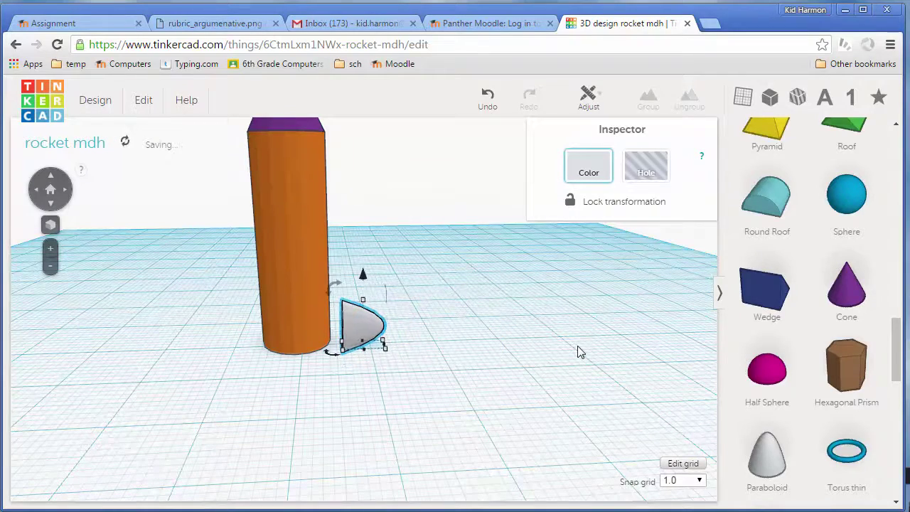
key(Up)
key(Up)
key(Up)
right_drag(518, 463, 348, 379)
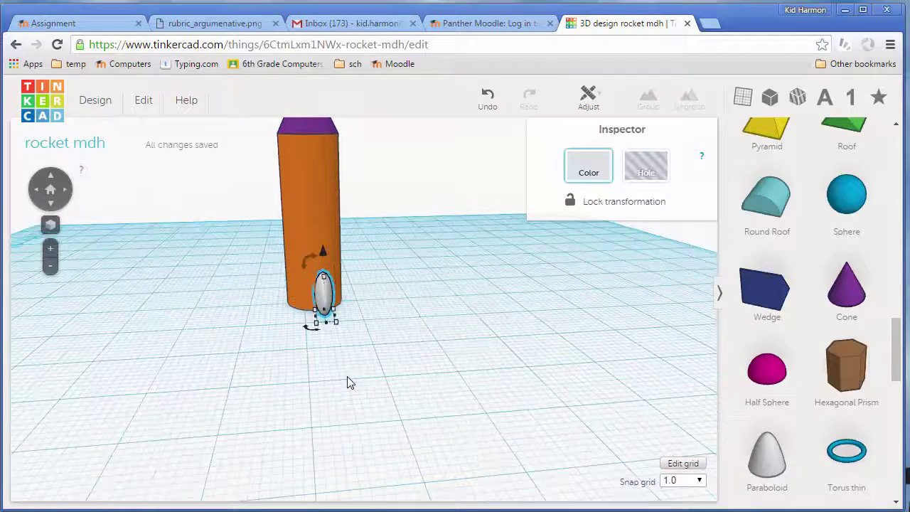
key(Left)
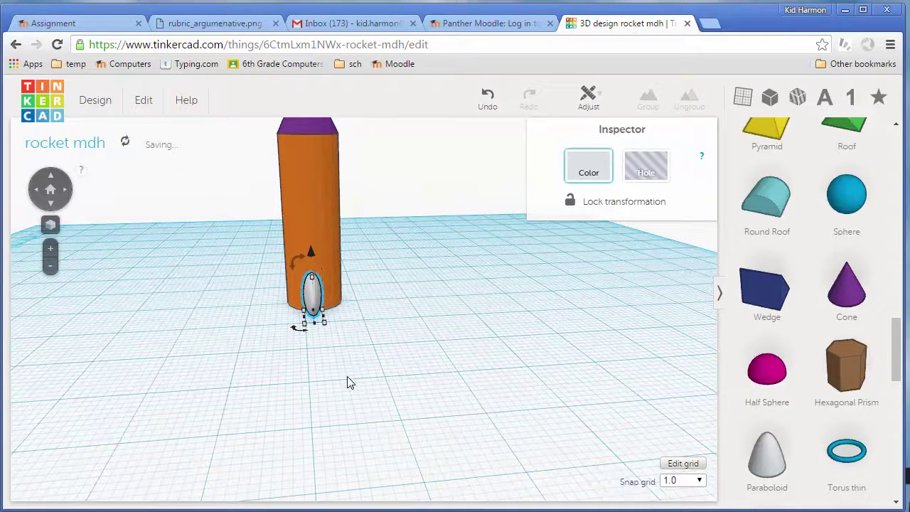
- Set the snap grid to 0.25 and fine-adjust the paraboloid so it sits centred against the rocket body
click(684, 481)
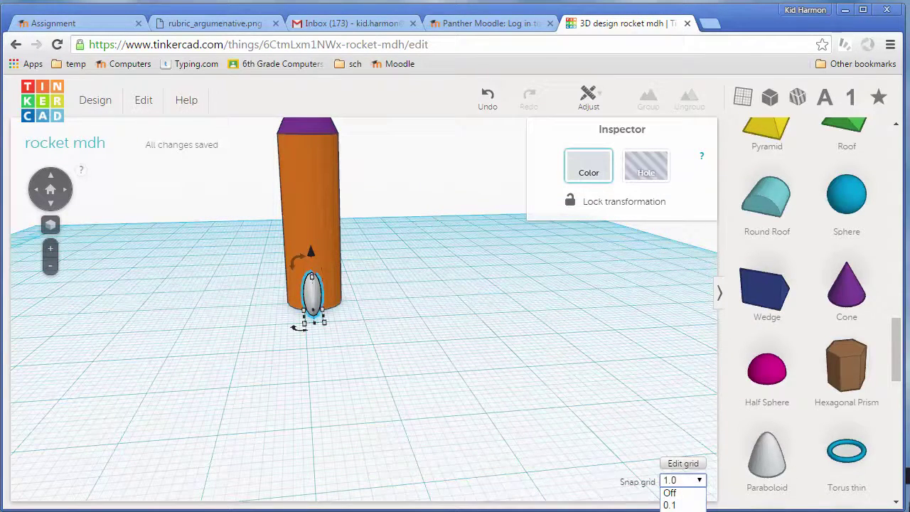
click(673, 511)
key(Right)
key(Right)
key(Left)
key(Right)
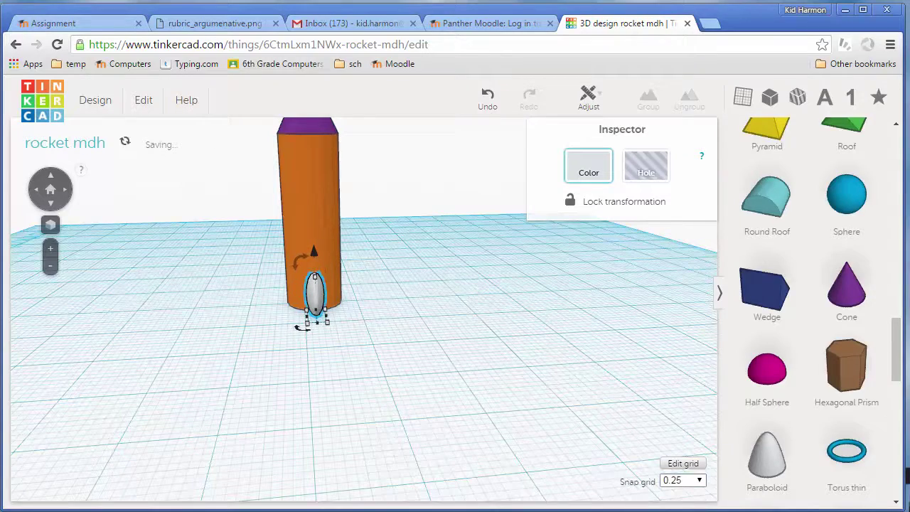
right_drag(364, 455, 487, 451)
scroll(345, 366, up, 5)
right_drag(389, 360, 427, 285)
drag(340, 222, 330, 198)
right_drag(167, 344, 397, 341)
scroll(386, 334, down, 3)
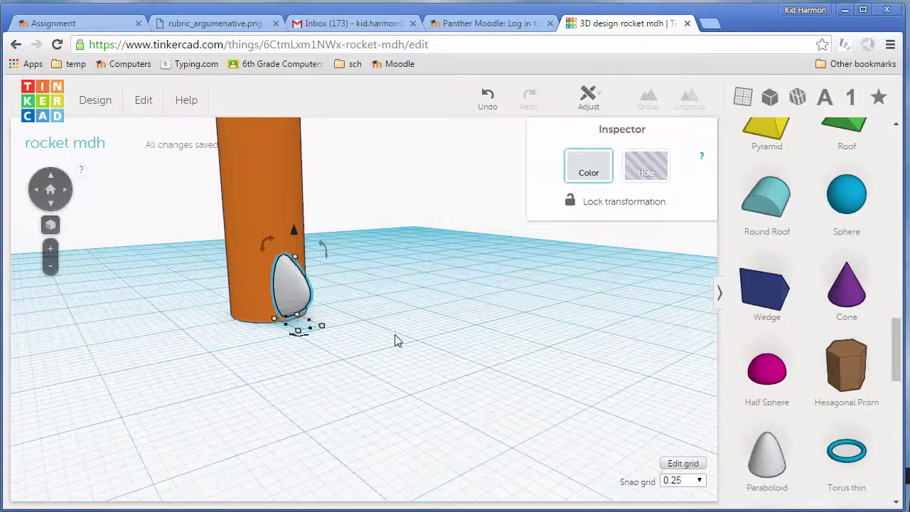
scroll(384, 345, down, 5)
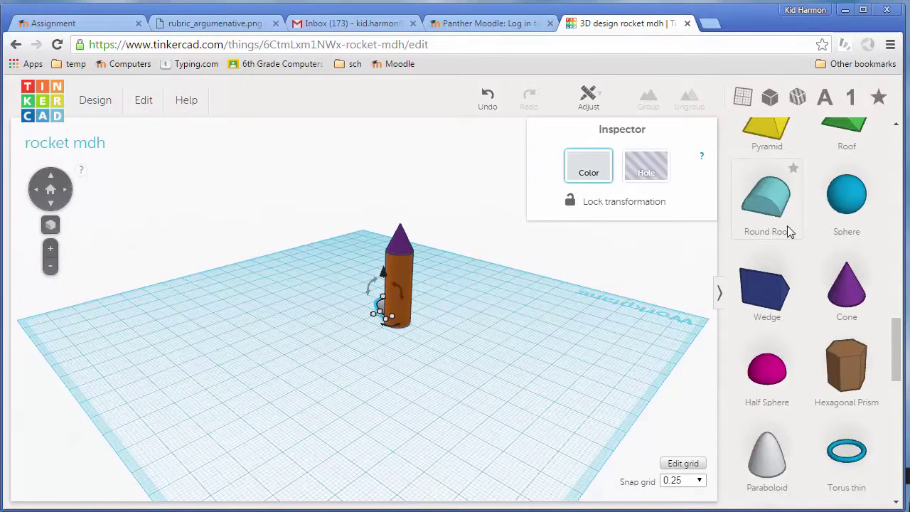
- Place a red box on the base workplane beside the rocket and set the workplane on one of its vertical faces
scroll(788, 233, up, 3)
drag(767, 237, 535, 343)
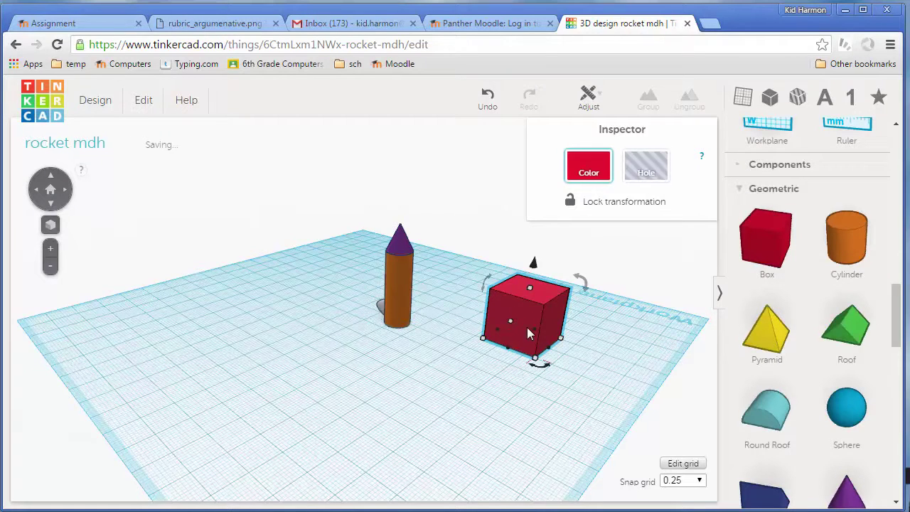
key(w)
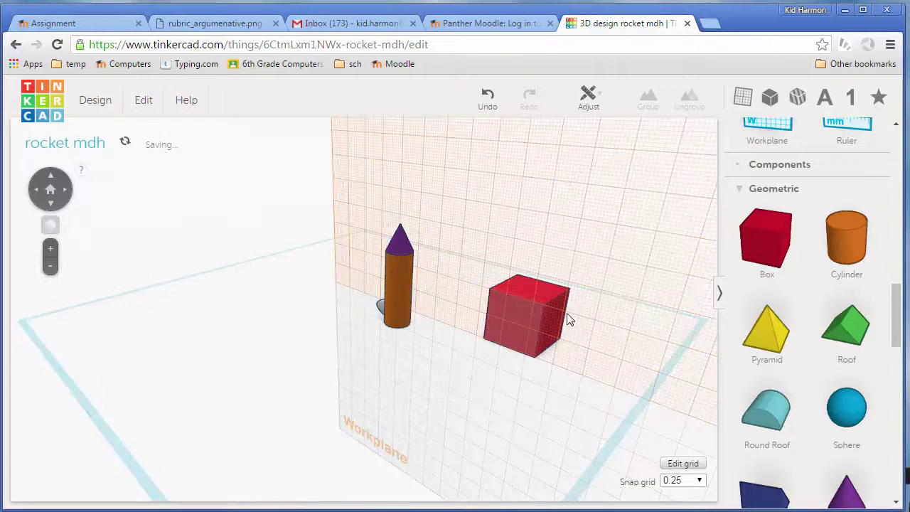
- Place a pyramid on the red box's vertical face and narrow its base width
drag(765, 328, 508, 329)
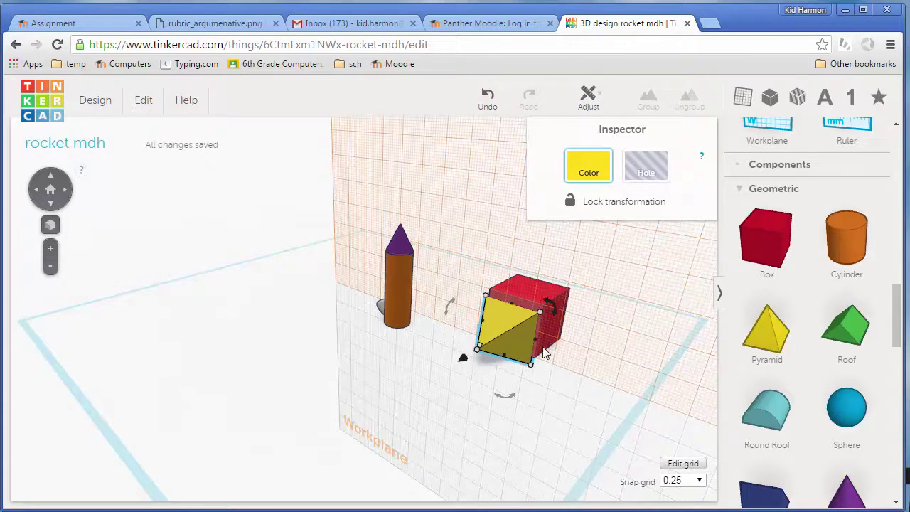
scroll(530, 343, up, 6)
scroll(658, 347, down, 2)
scroll(697, 351, down, 3)
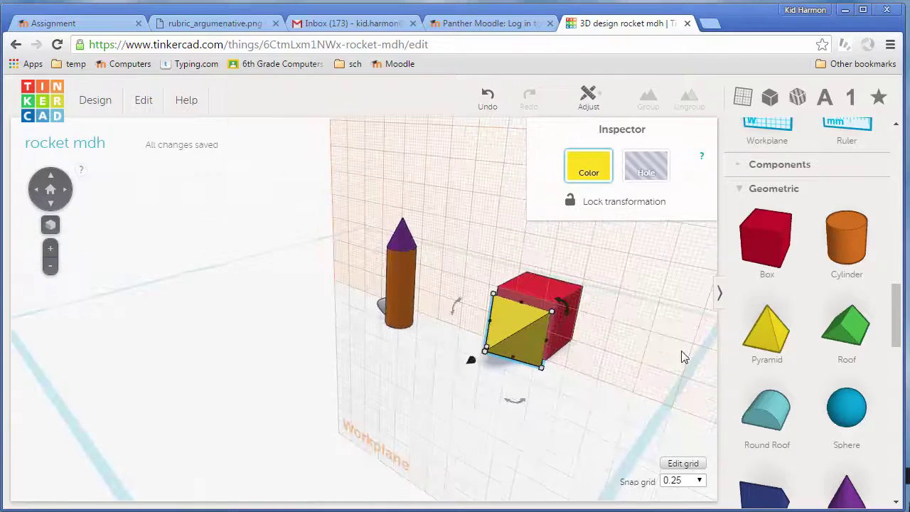
drag(496, 337, 488, 330)
scroll(498, 302, up, 5)
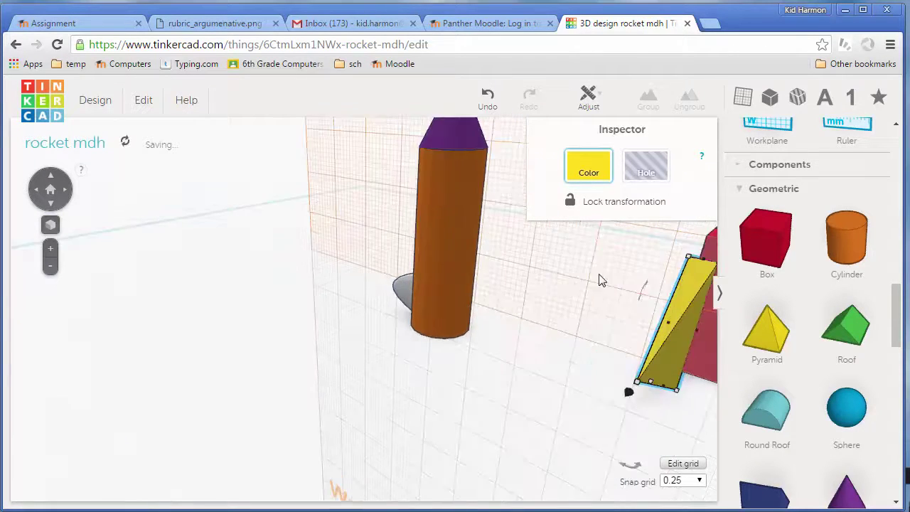
- Shrink the pyramid's base height to form a small slim fin and nudge it sideways off the box toward the rocket
drag(675, 243, 661, 316)
drag(655, 384, 655, 356)
right_drag(572, 392, 433, 358)
scroll(465, 363, down, 2)
key(Left)
key(Left)
key(Left)
key(Left)
key(Left)
key(Left)
key(Left)
key(Left)
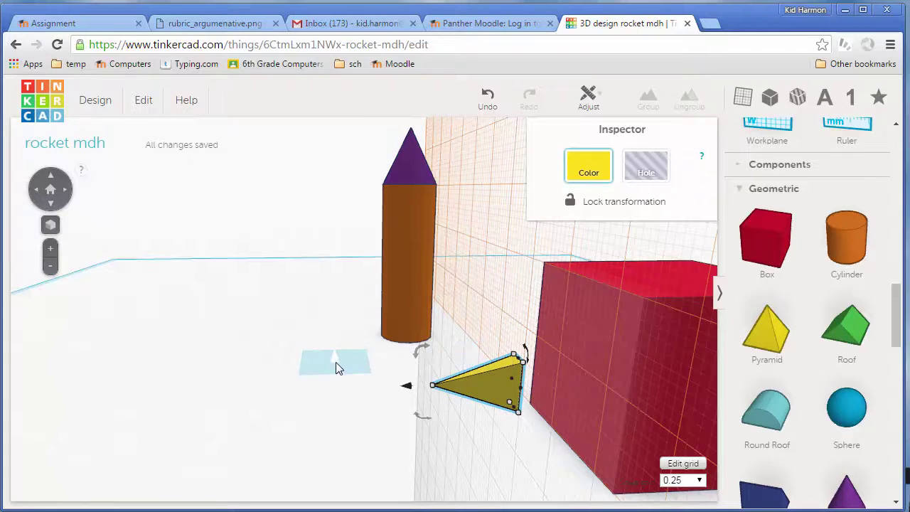
- Return the workplane to the base grid and delete the red box behind the pyramid
click(335, 361)
click(636, 347)
key(Delete)
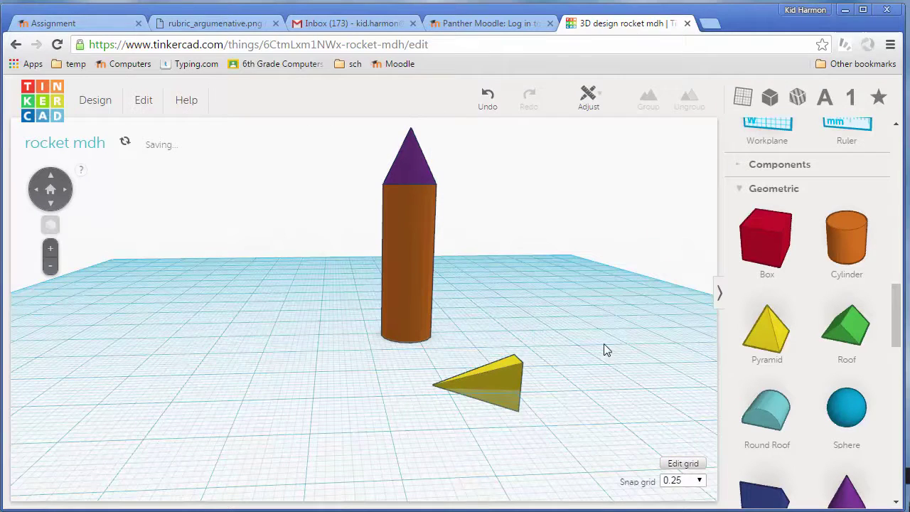
- Move the pyramid across the workplane past the front of the rocket body to the far side of its lower end
click(518, 375)
key(Left)
key(Left)
key(Left)
key(Left)
key(Left)
key(Left)
key(Left)
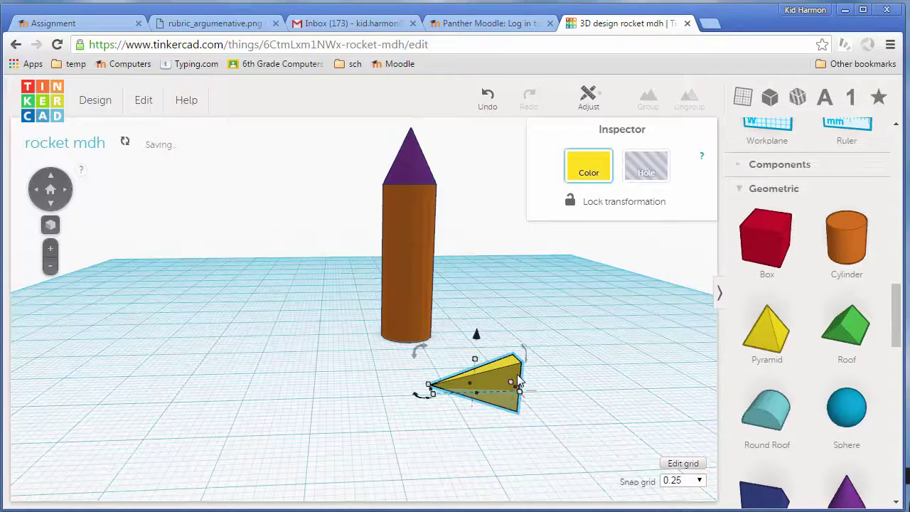
key(Up)
key(Up)
key(Up)
key(Up)
key(Up)
key(Up)
key(Up)
key(Up)
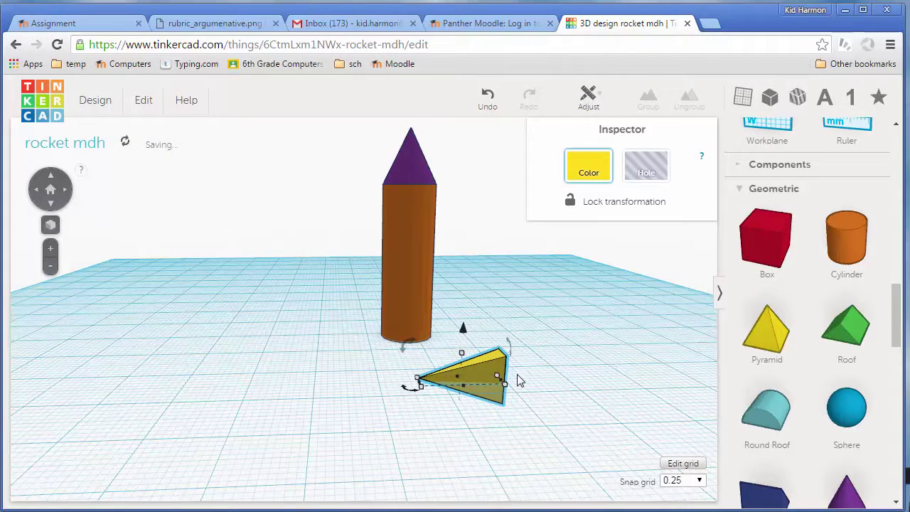
key(Left)
key(Left)
key(Left)
key(Left)
key(Left)
key(Left)
key(Left)
key(Left)
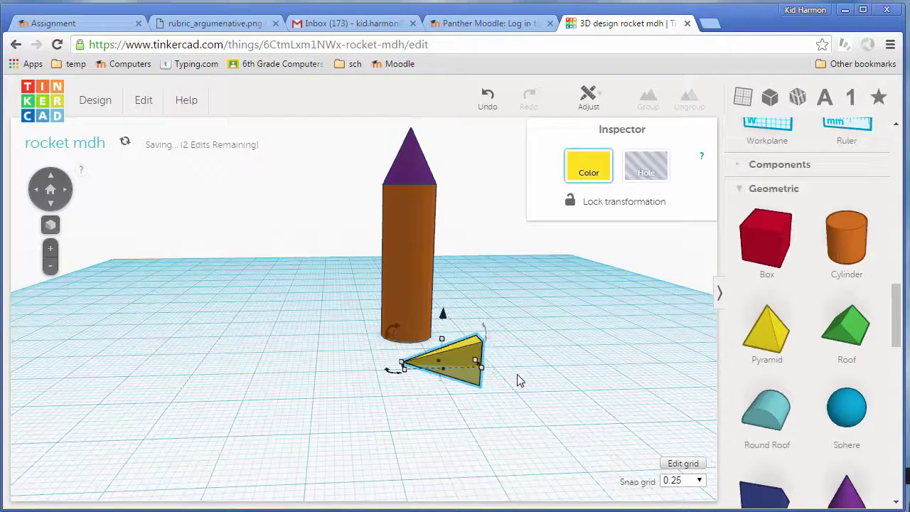
key(Left)
key(Left)
key(Left)
key(Left)
key(Left)
key(Left)
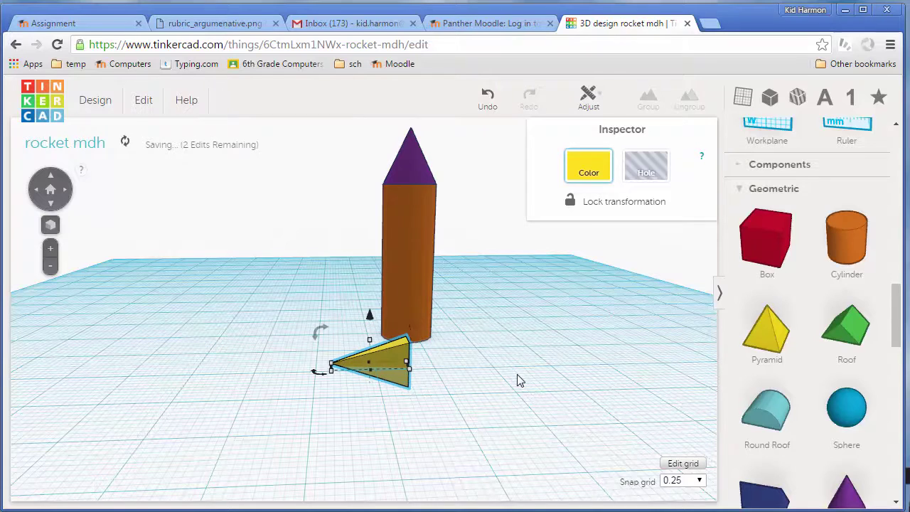
key(Up)
key(Up)
key(Up)
key(Up)
key(Up)
key(Up)
key(Up)
key(Up)
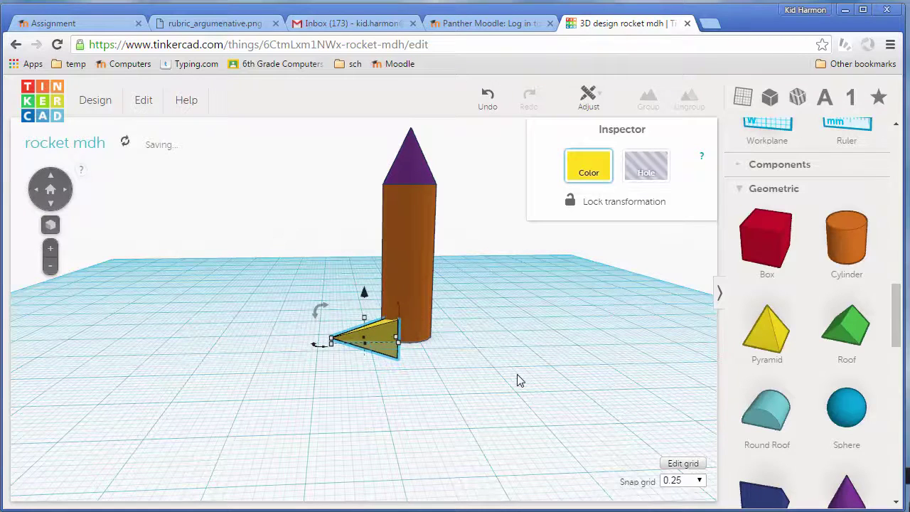
key(Left)
key(Left)
key(Left)
key(Left)
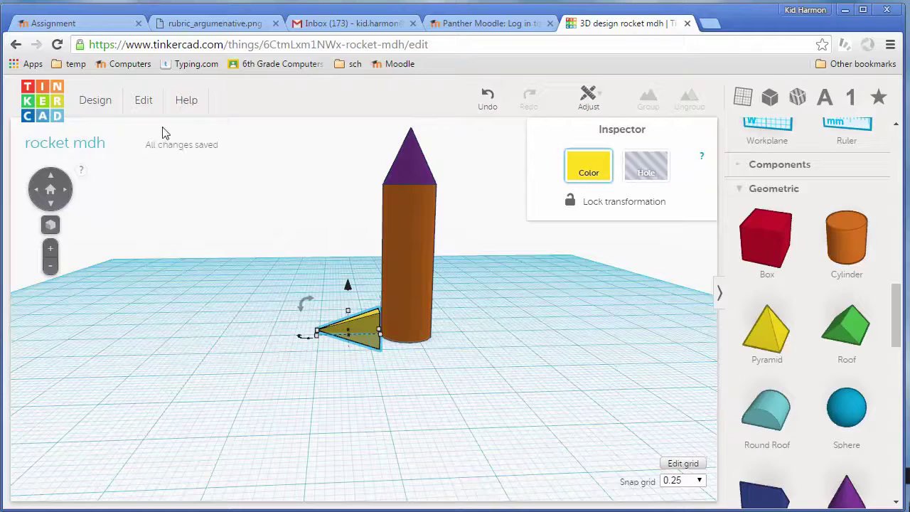
- Nudge the pyramid back sideways until its base sits against the rocket body as a fin
scroll(354, 352, up, 5)
scroll(422, 398, down, 4)
scroll(421, 391, up, 3)
key(Right)
key(Right)
key(Right)
key(Right)
key(Right)
key(Right)
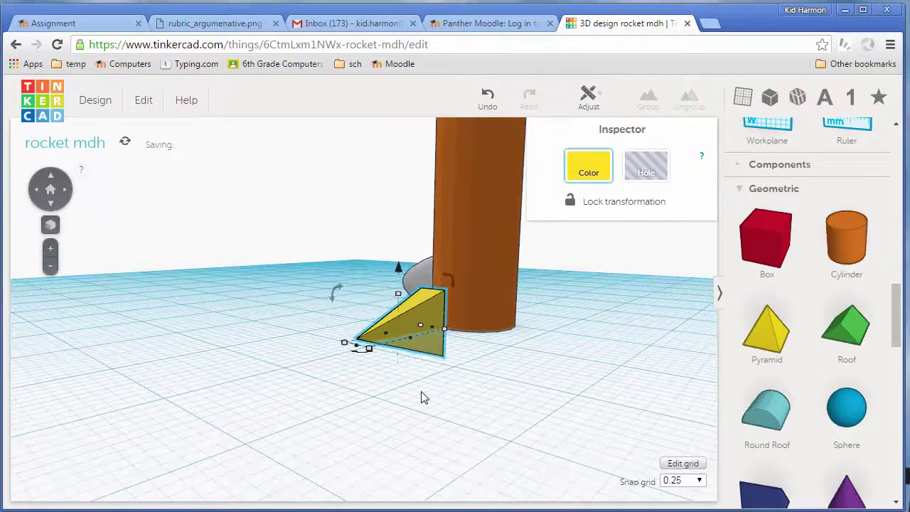
right_drag(538, 377, 341, 276)
mouse_move(348, 266)
mouse_down()
mouse_move(357, 238)
mouse_move(356, 254)
mouse_up()
right_drag(450, 398, 524, 385)
key(Right)
key(Right)
key(Right)
key(Right)
key(Right)
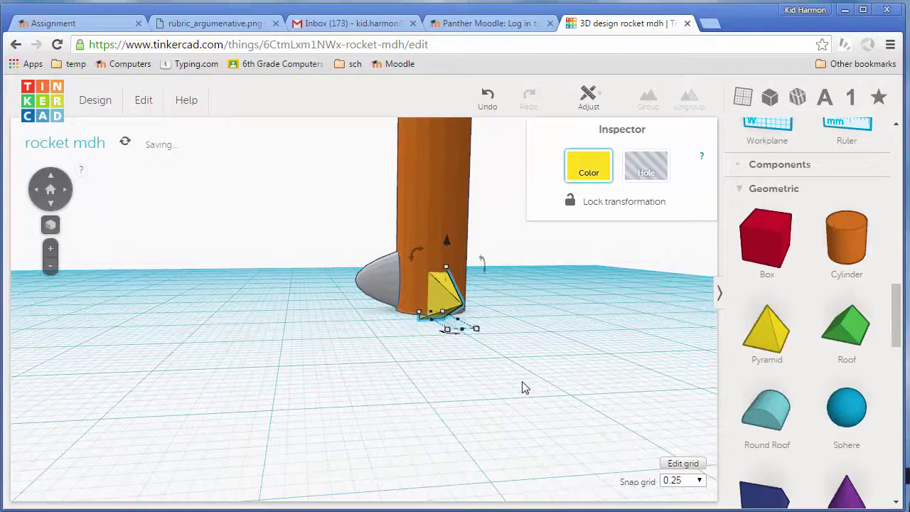
key(Right)
key(Right)
key(Right)
key(Right)
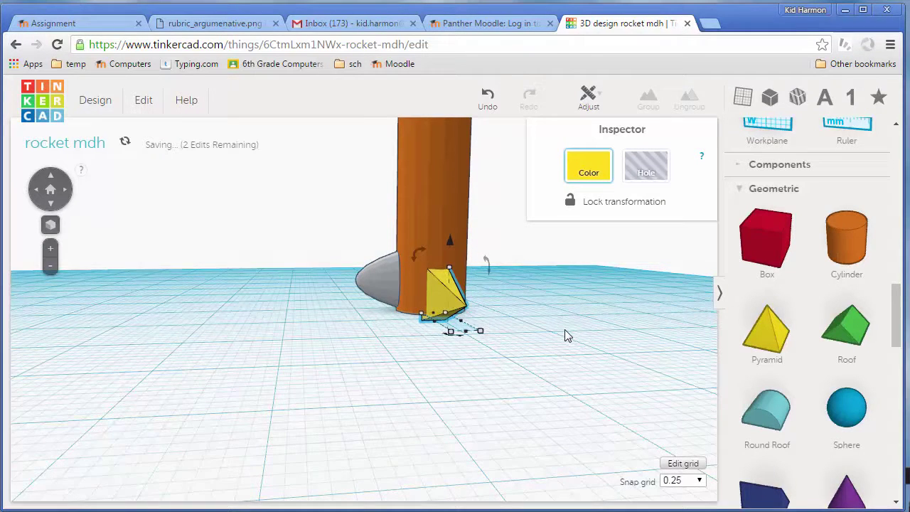
- Group all the rocket parts into one shape and raise the grouped rocket above the workplane
right_drag(565, 329, 466, 338)
right_drag(320, 345, 348, 223)
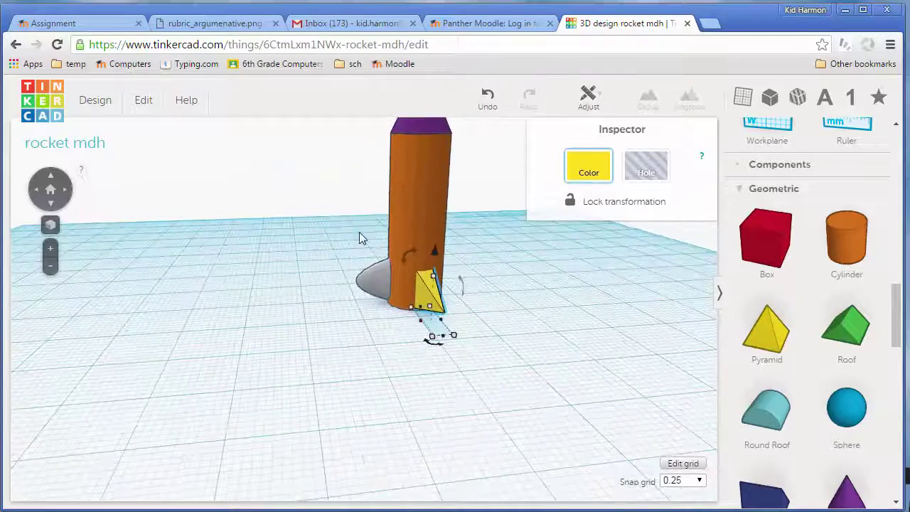
right_drag(445, 322, 425, 322)
scroll(424, 322, down, 4)
drag(341, 175, 455, 321)
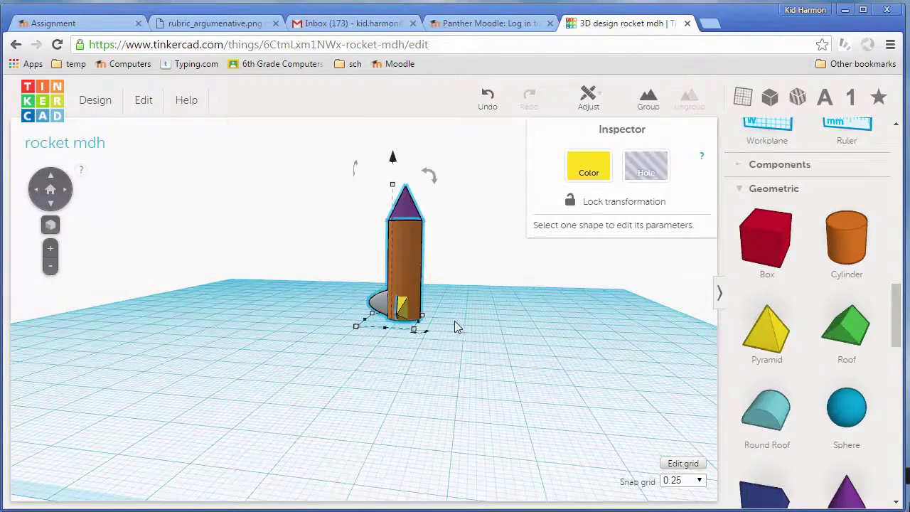
click(645, 101)
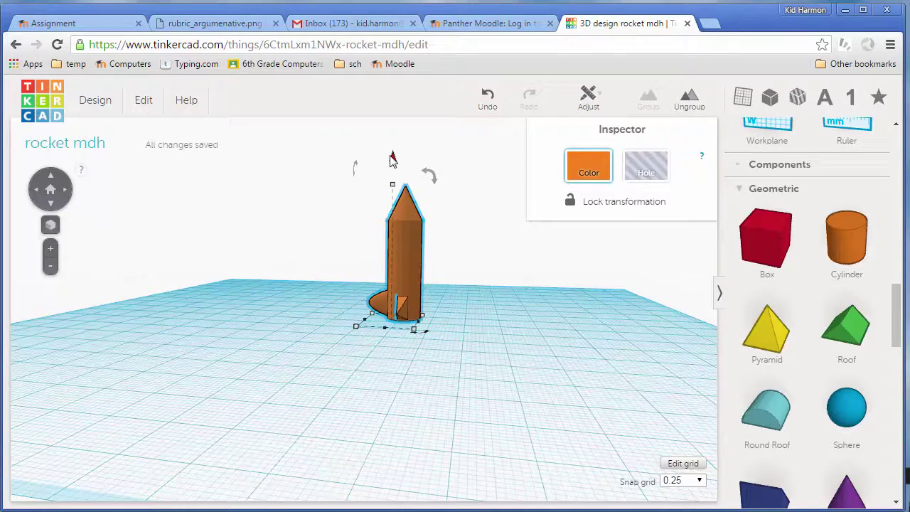
drag(393, 156, 393, 126)
right_drag(393, 314, 453, 315)
- Place a Voronoi generator shape on the workplane beside the rocket and enable its Peaks option
scroll(777, 202, up, 2)
scroll(777, 207, up, 1)
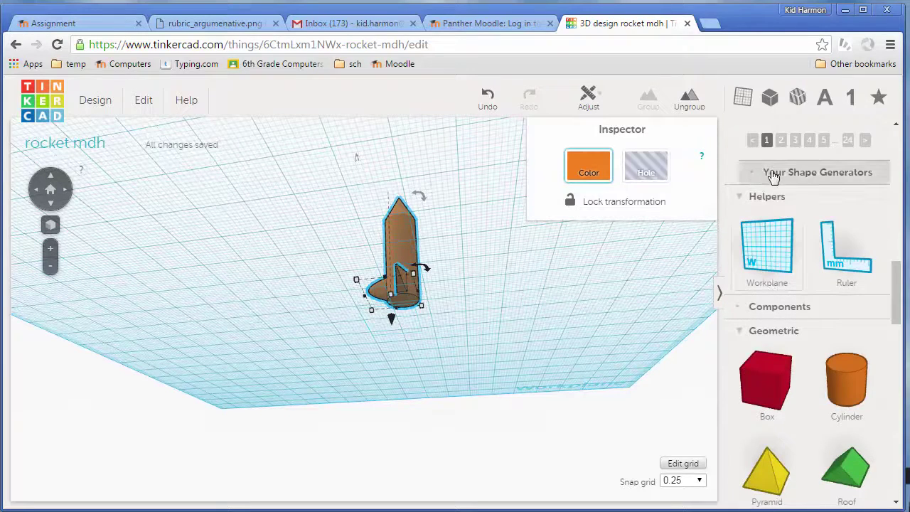
scroll(802, 284, up, 12)
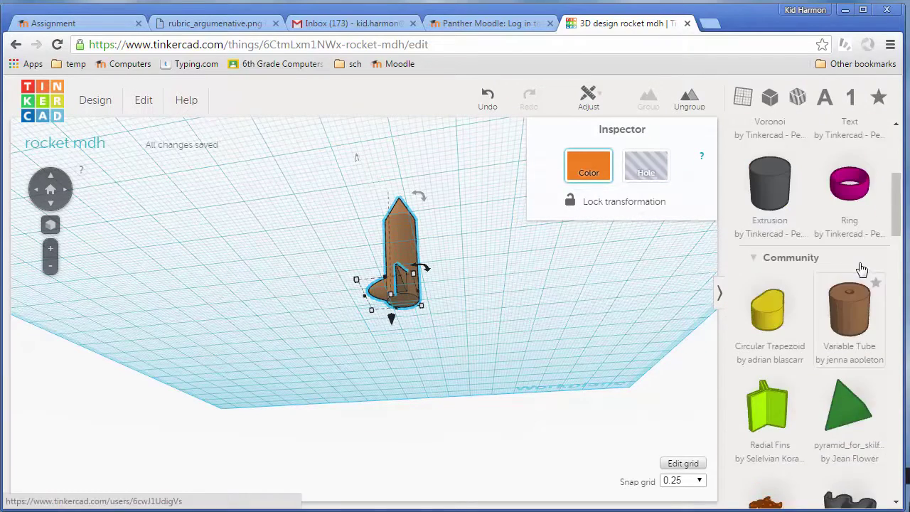
scroll(820, 255, up, 4)
drag(762, 321, 530, 329)
right_drag(571, 306, 521, 474)
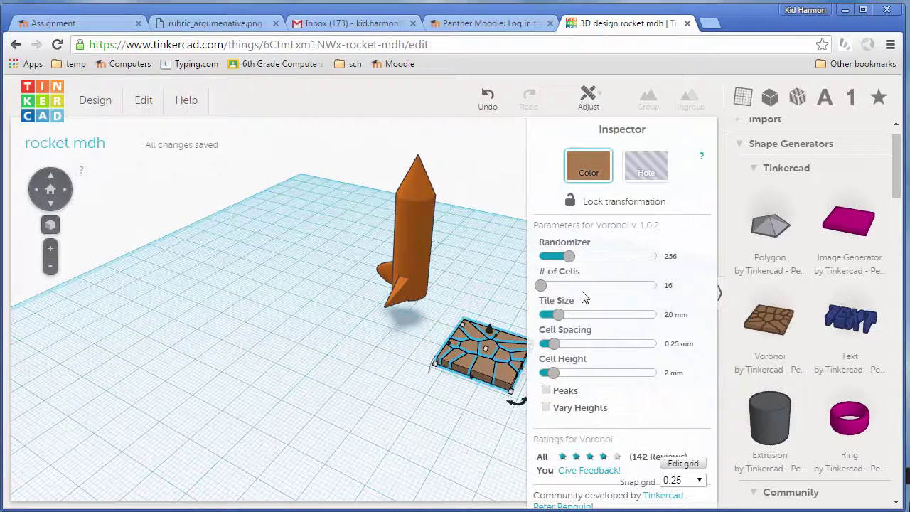
click(546, 392)
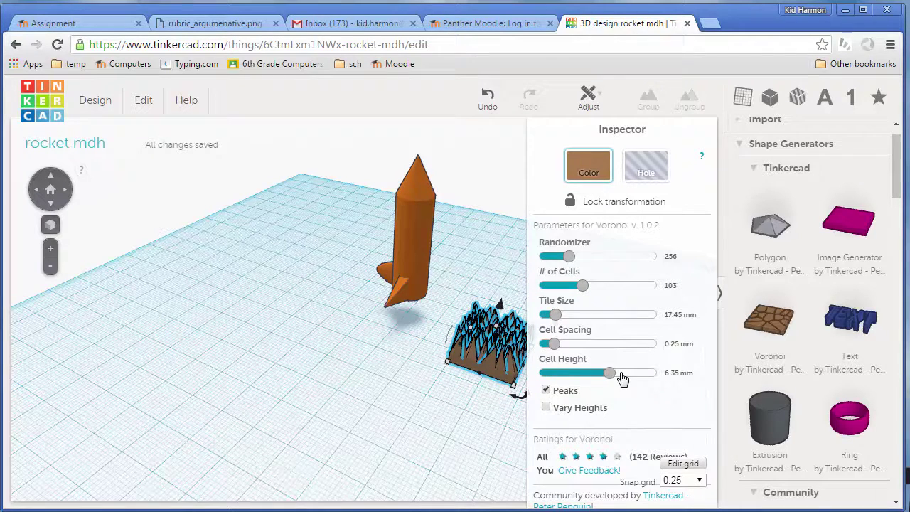
- Rotate the Voronoi shape upside down so its peaks point toward the workplane
right_drag(493, 411, 542, 372)
scroll(510, 284, up, 4)
scroll(510, 285, down, 2)
right_drag(535, 283, 288, 299)
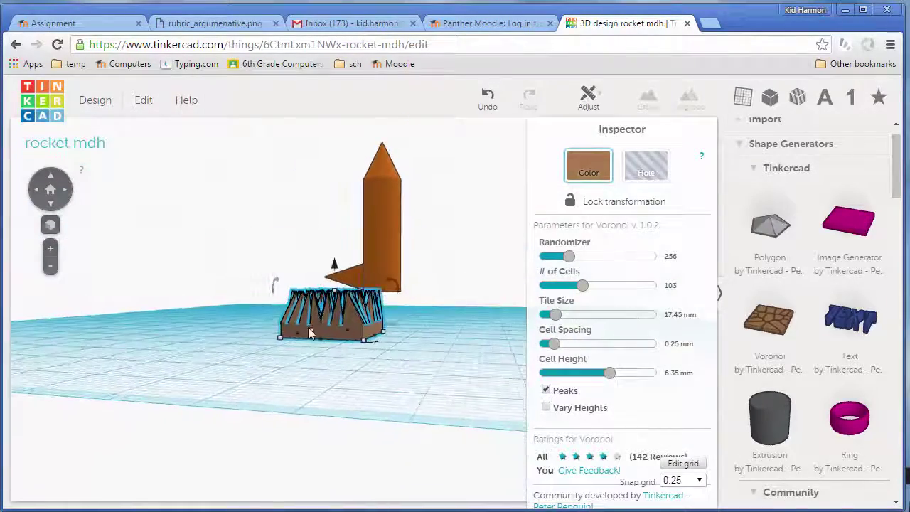
drag(393, 284, 199, 411)
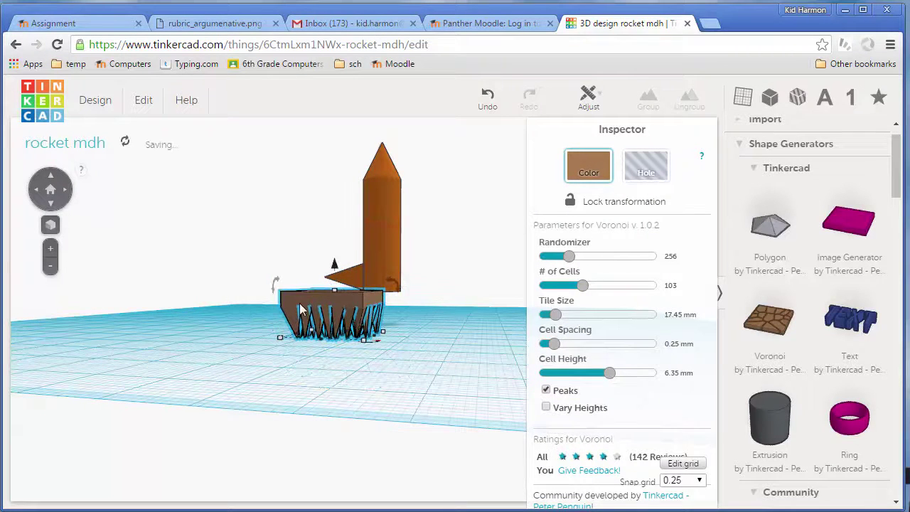
- Shrink the Voronoi shape's footprint to roughly the rocket body's width and nudge it sideways until it sits beneath the body as exhaust flames
drag(277, 337, 316, 341)
right_drag(314, 335, 254, 343)
key(Right)
key(Right)
key(Right)
key(Right)
key(Right)
key(Right)
key(Right)
key(Right)
key(Right)
key(Right)
key(Right)
key(Right)
key(Right)
key(Right)
key(Right)
key(Right)
key(Right)
key(Right)
key(Right)
key(Right)
key(Right)
key(Right)
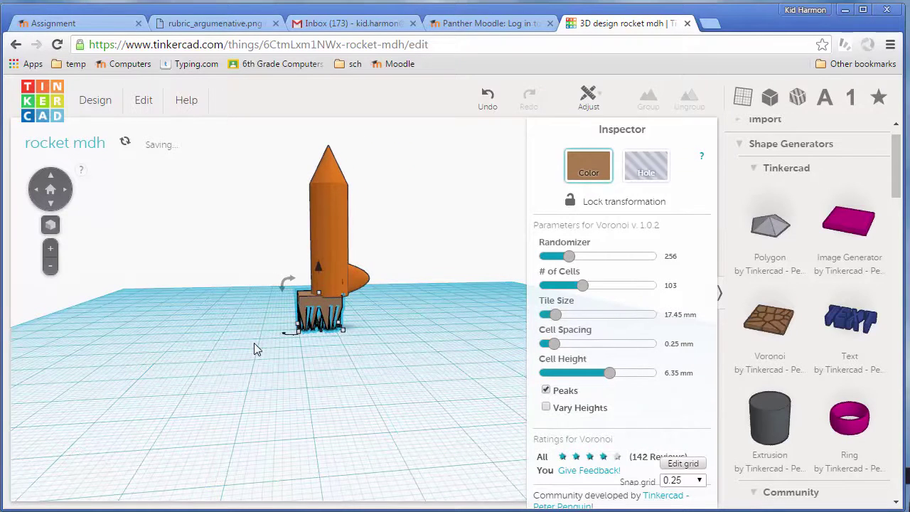
key(Right)
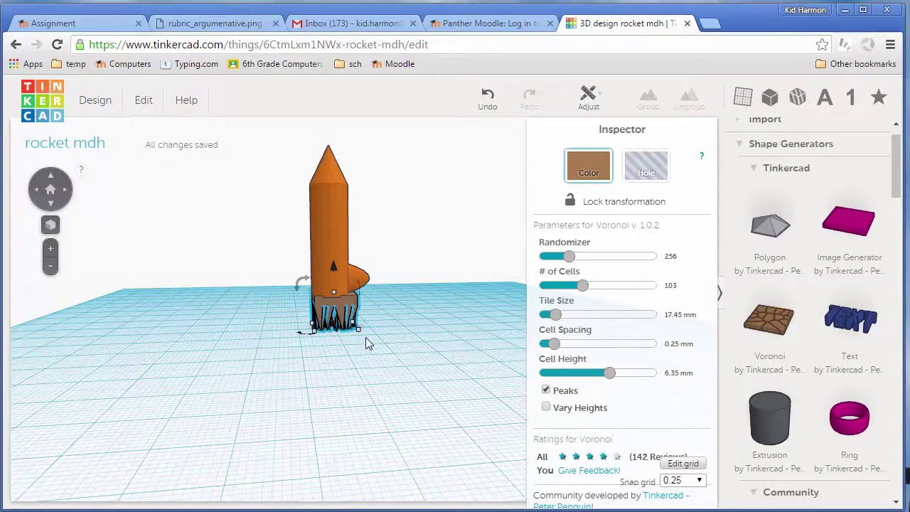
drag(358, 330, 347, 324)
right_drag(310, 334, 384, 346)
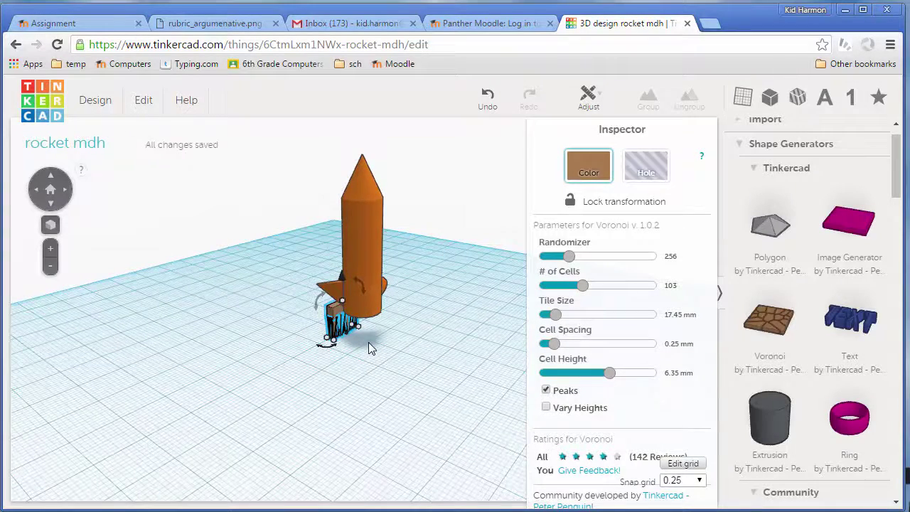
- Recolour the flipped Voronoi shape beneath the rocket with the bright red preset
scroll(368, 342, up, 5)
click(580, 168)
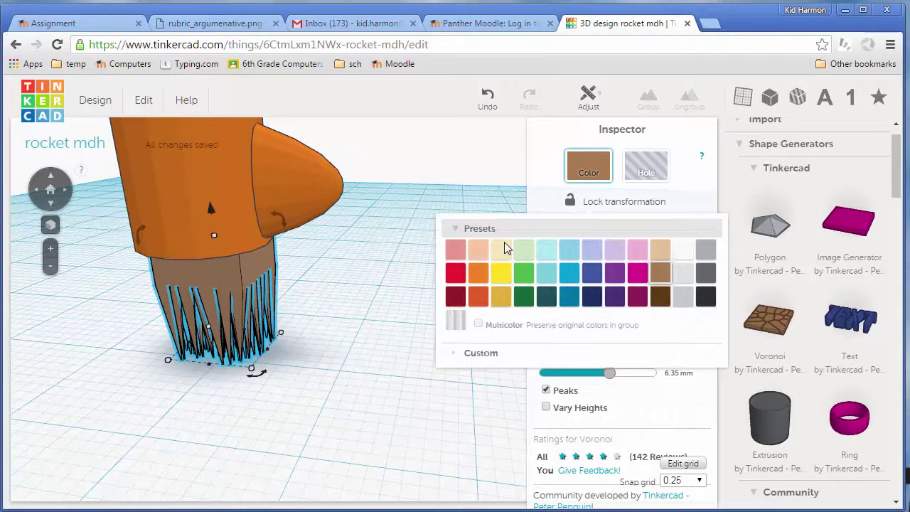
click(479, 278)
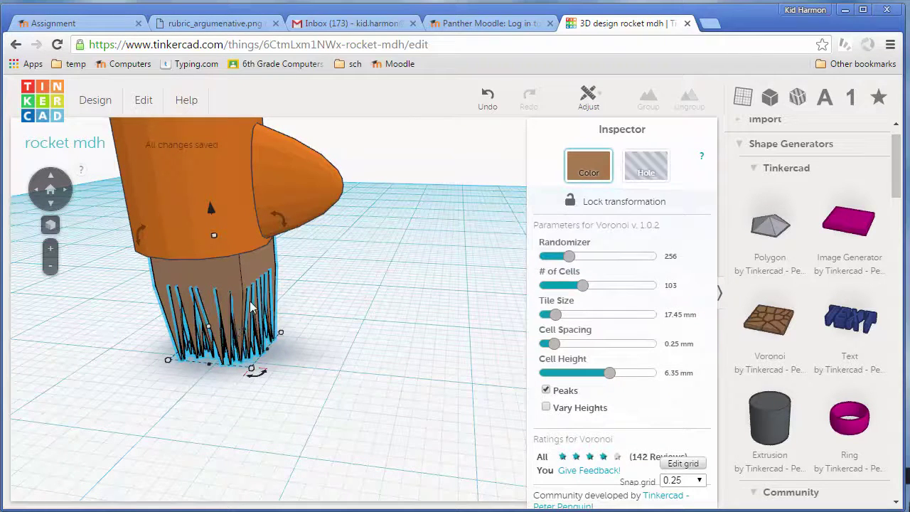
click(589, 173)
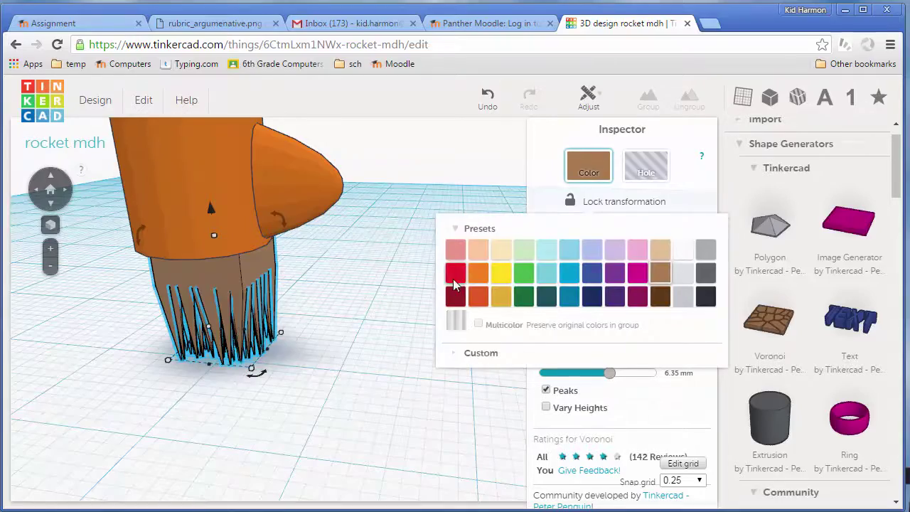
click(458, 281)
right_drag(426, 331, 399, 325)
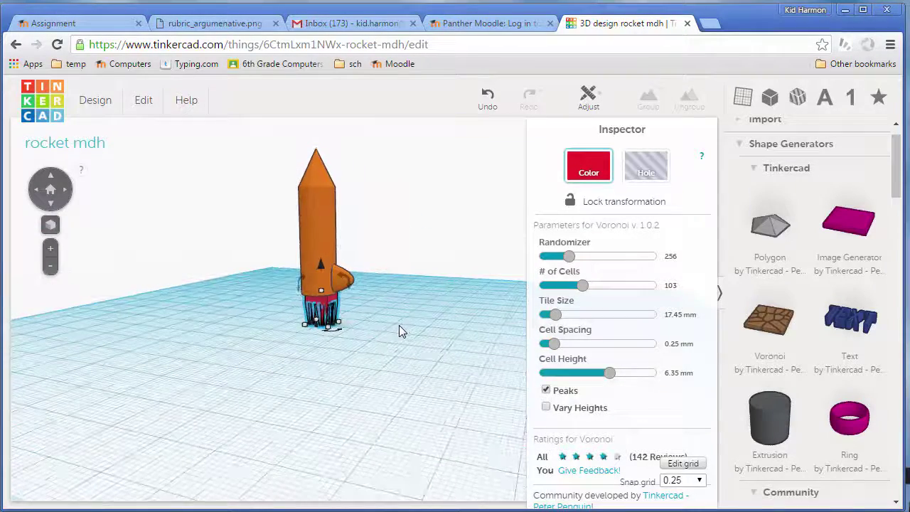